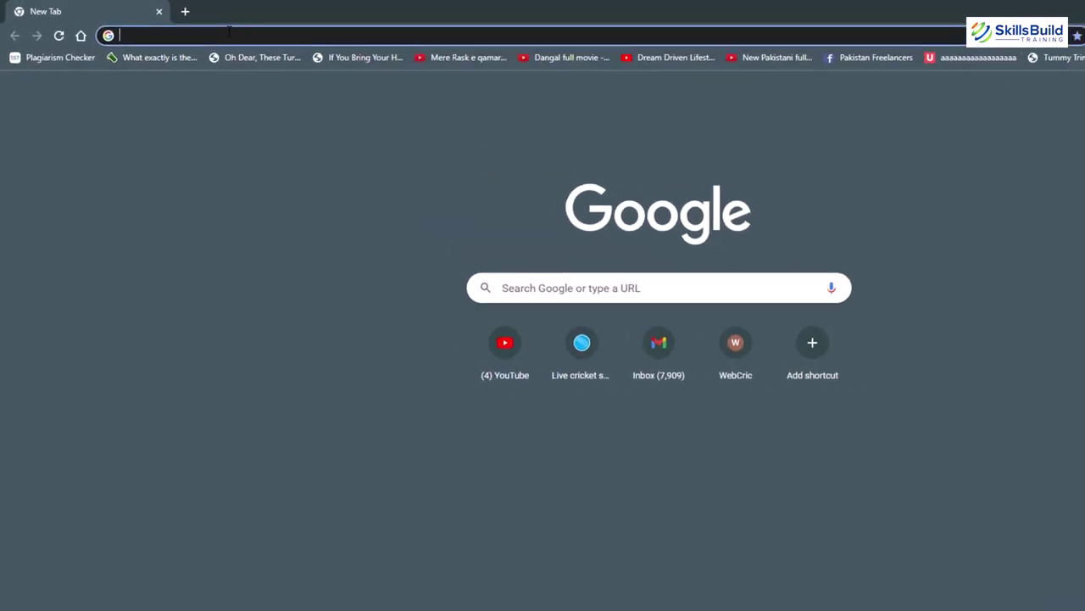
- Find the official Jellyfin Windows downloads page and start, then cancel, a duplicate x64 installer download
{"action": "type", "text": "jelly"}
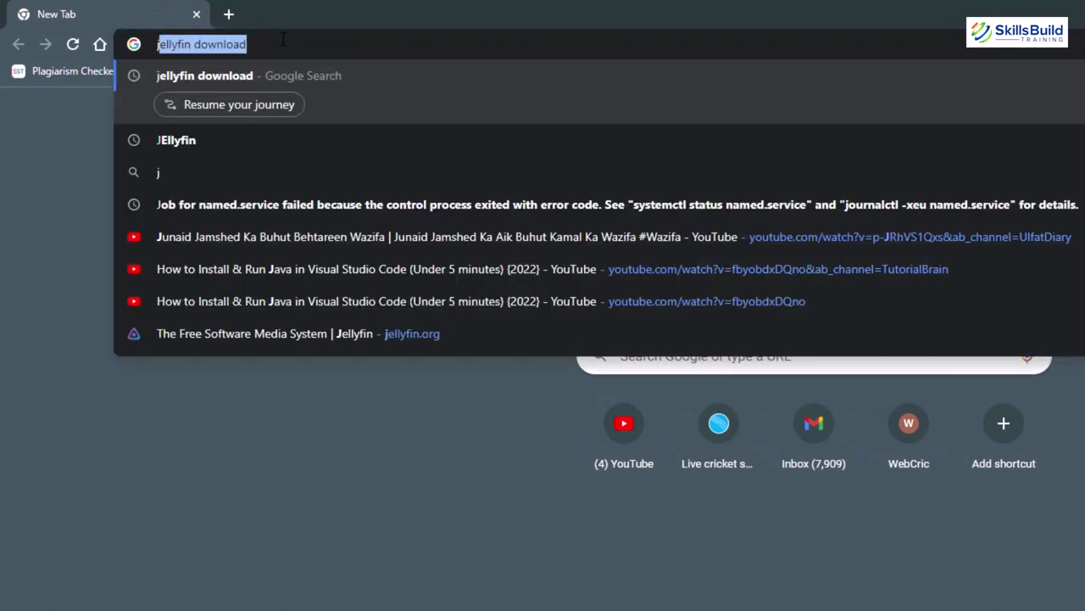
{"action": "type", "text": "fin d"}
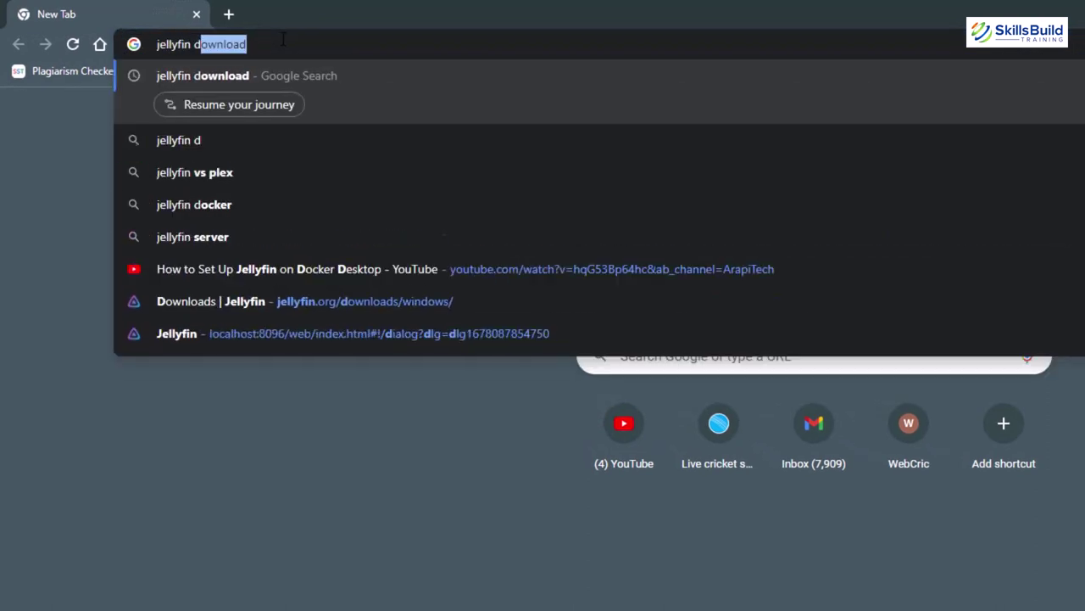
{"action": "type", "text": "ownload windows"}
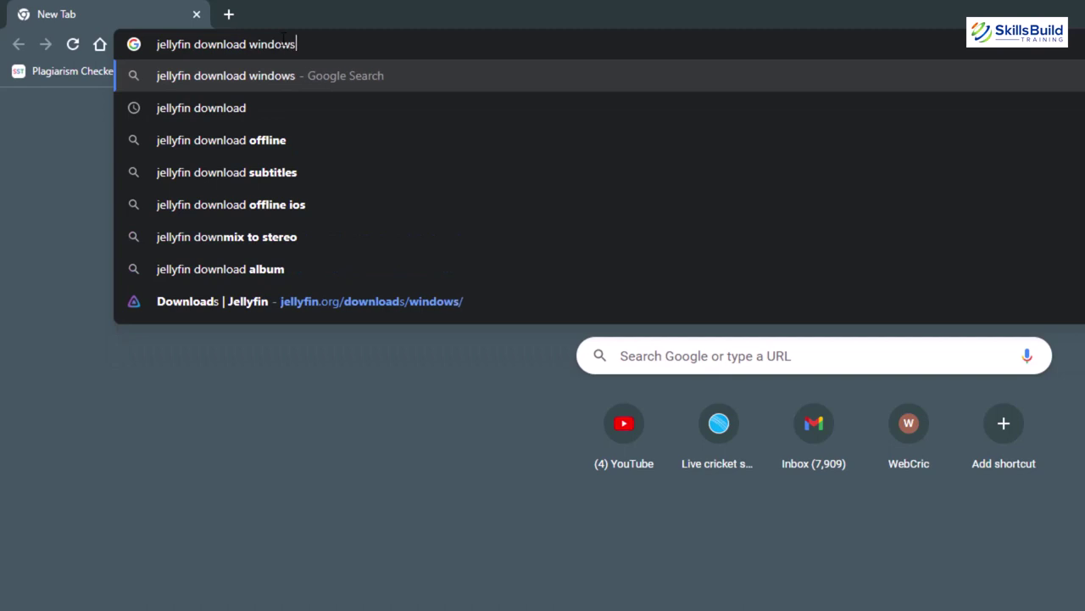
{"action": "key", "text": "Return"}
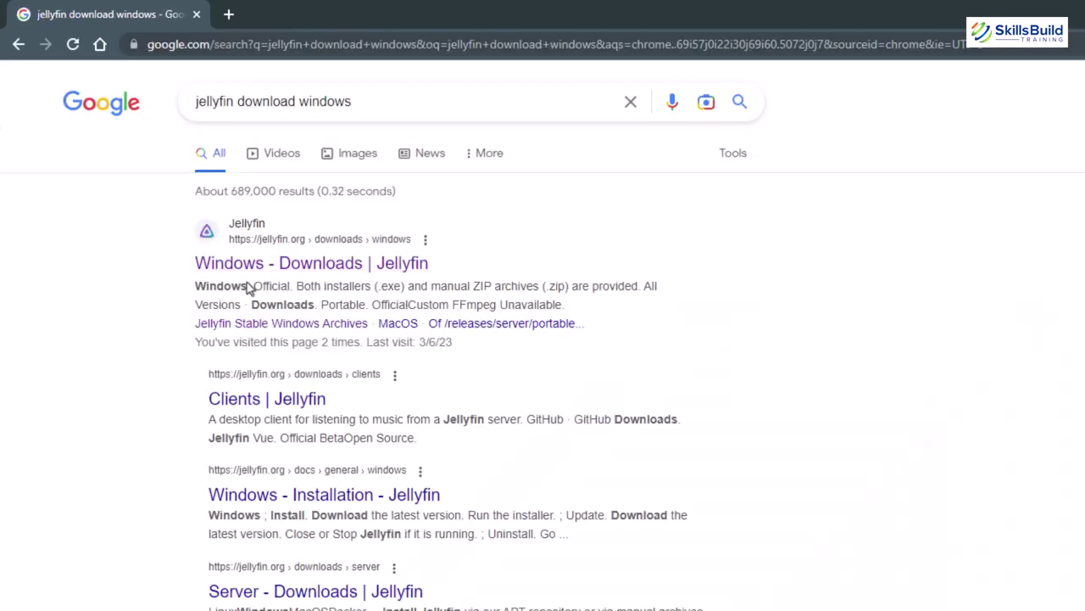
{"action": "left_click", "coordinate": [254, 265]}
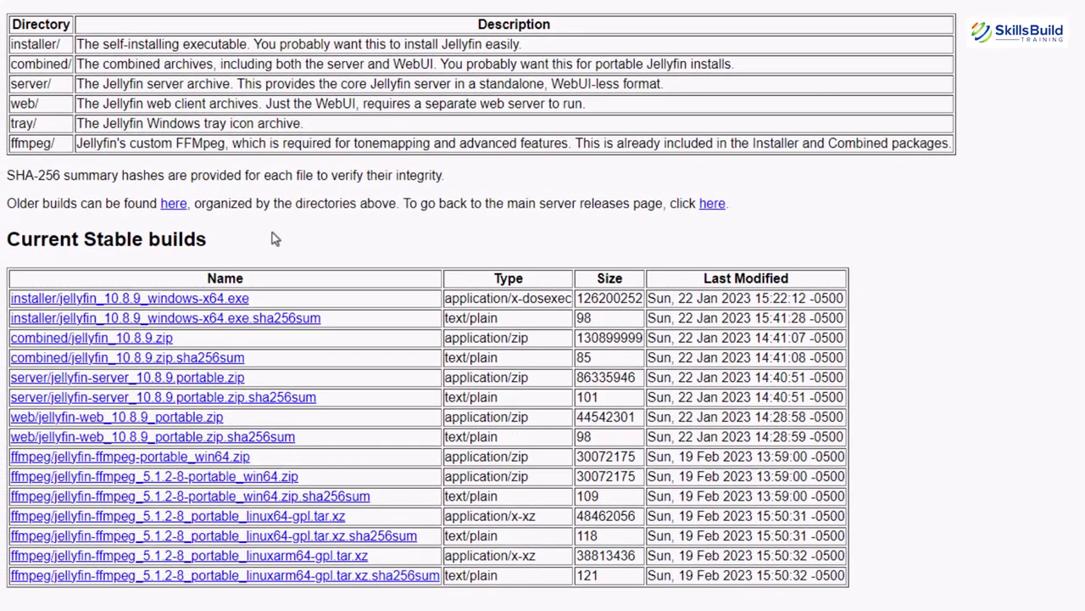
{"action": "left_click", "coordinate": [176, 300]}
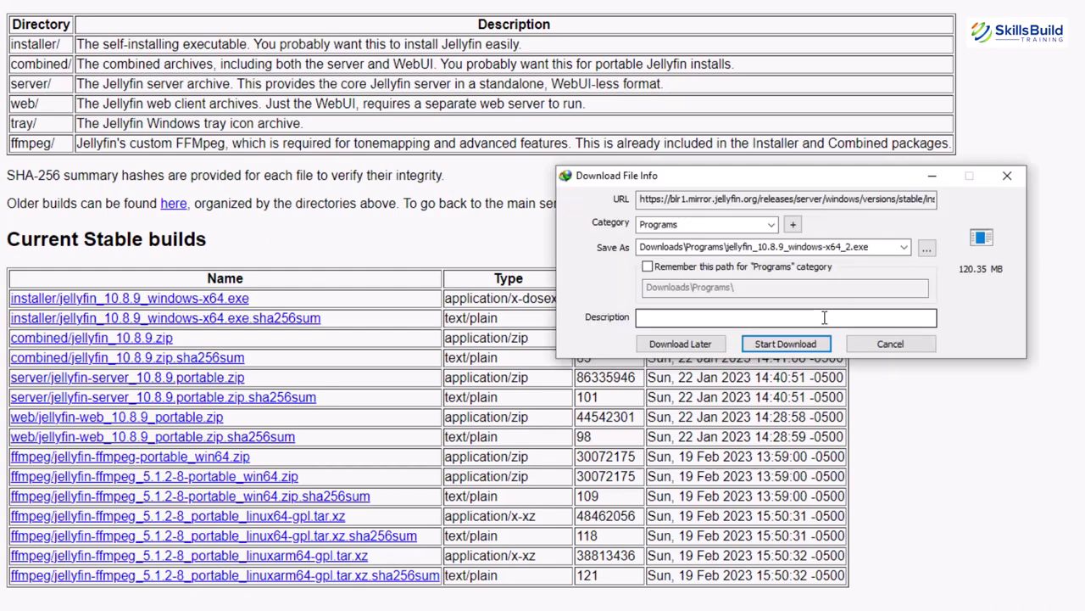
{"action": "left_click", "coordinate": [886, 353]}
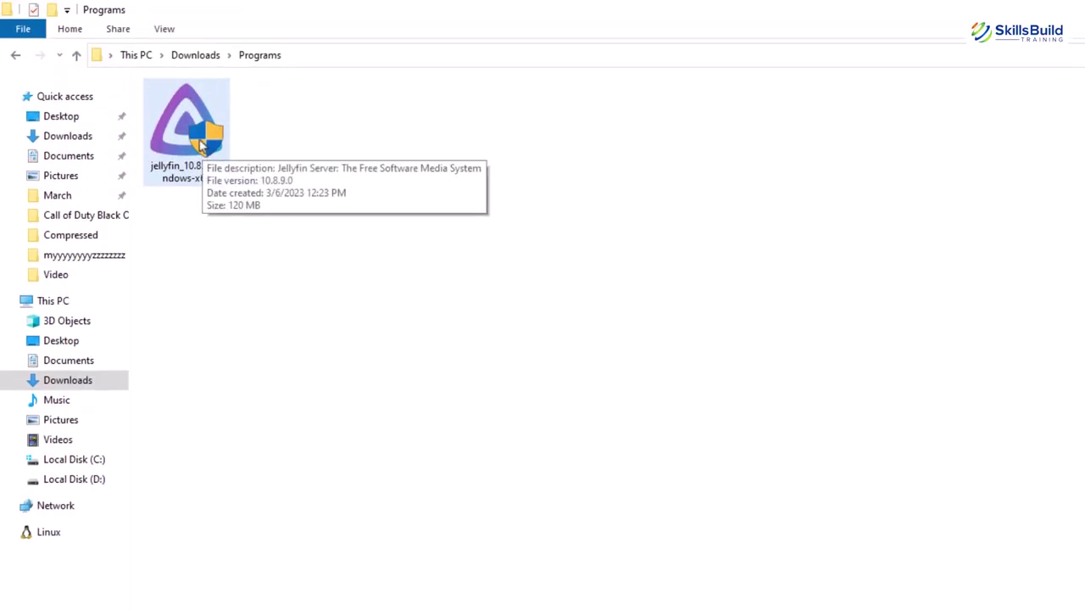
- Run the Jellyfin 10.8.9 installer, keeping the default setup type, install folder and data folder
{"action": "left_click", "coordinate": [200, 145]}
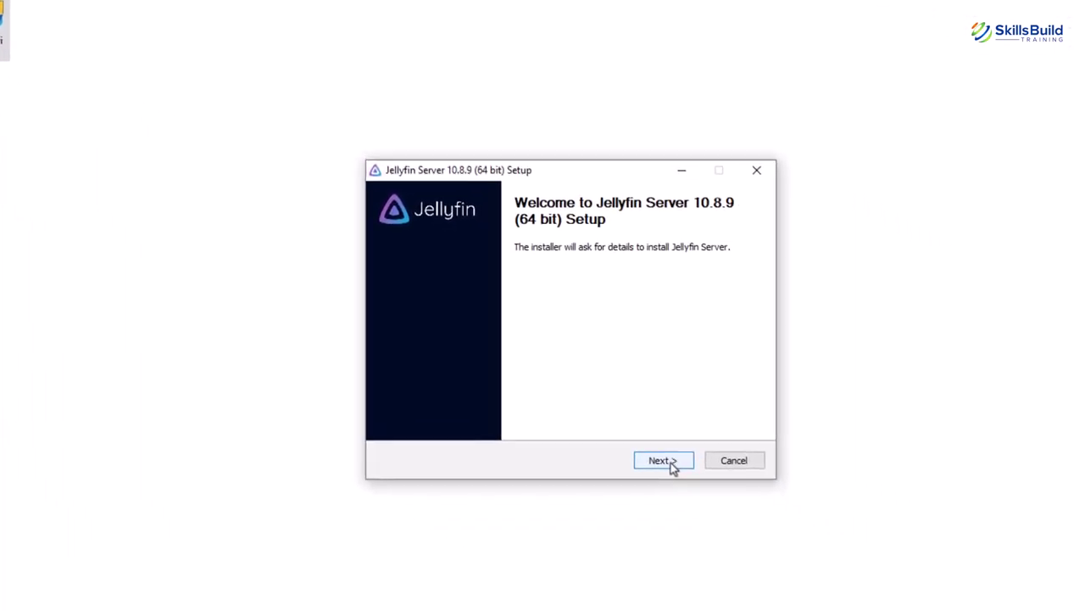
{"action": "left_click", "coordinate": [659, 462]}
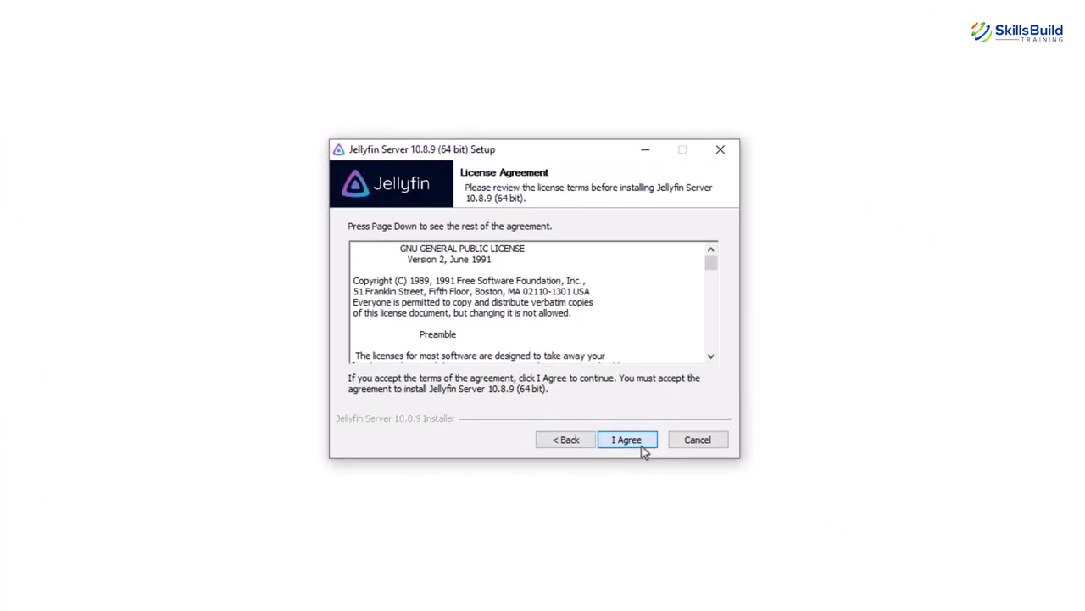
{"action": "left_click", "coordinate": [642, 447]}
{"action": "left_click", "coordinate": [632, 444]}
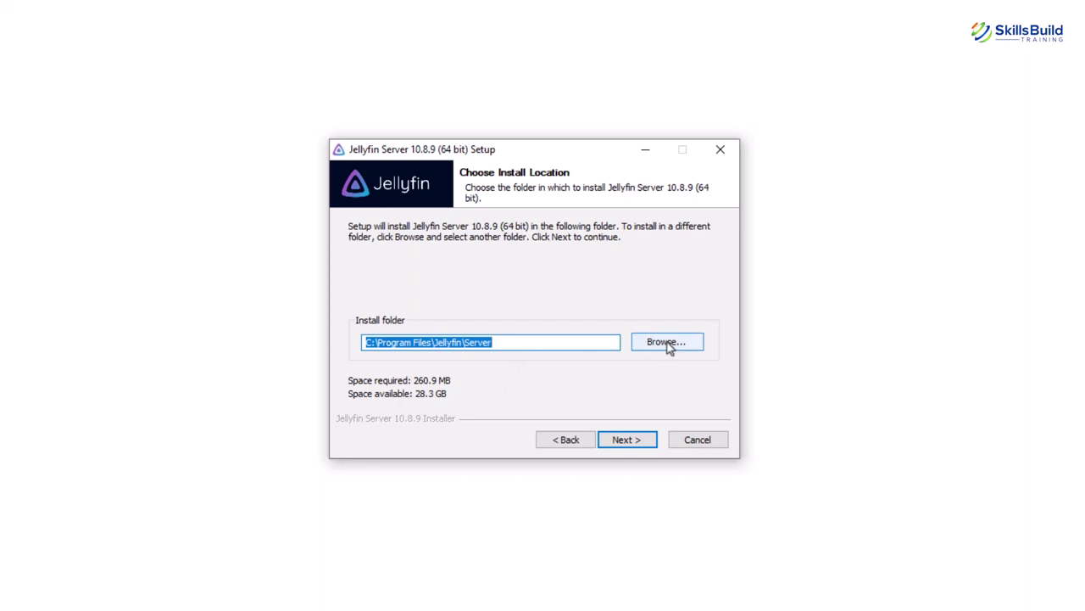
{"action": "left_click", "coordinate": [638, 442]}
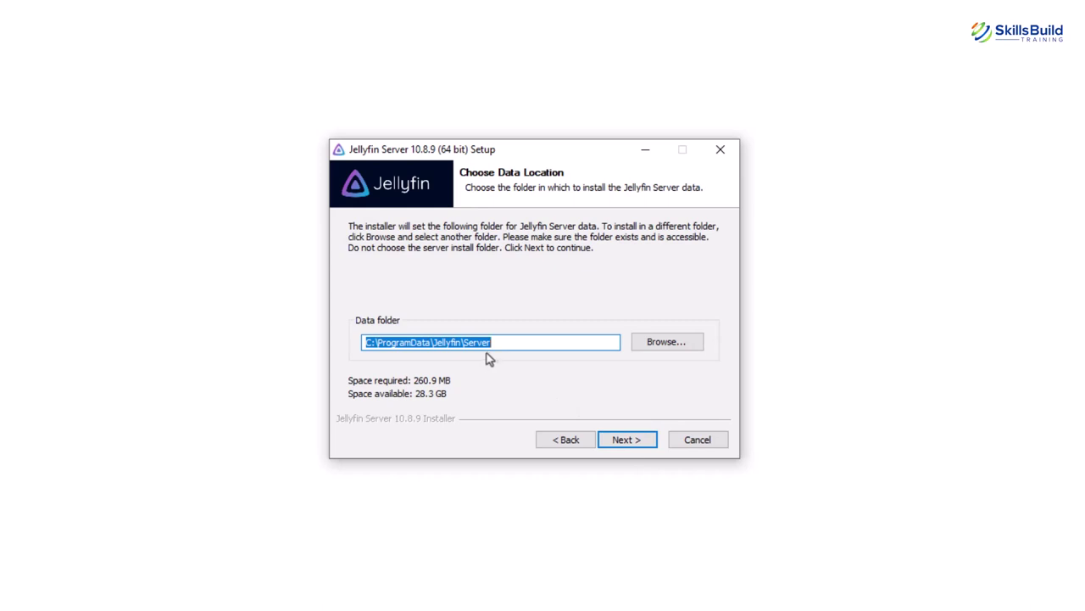
{"action": "left_click", "coordinate": [627, 444]}
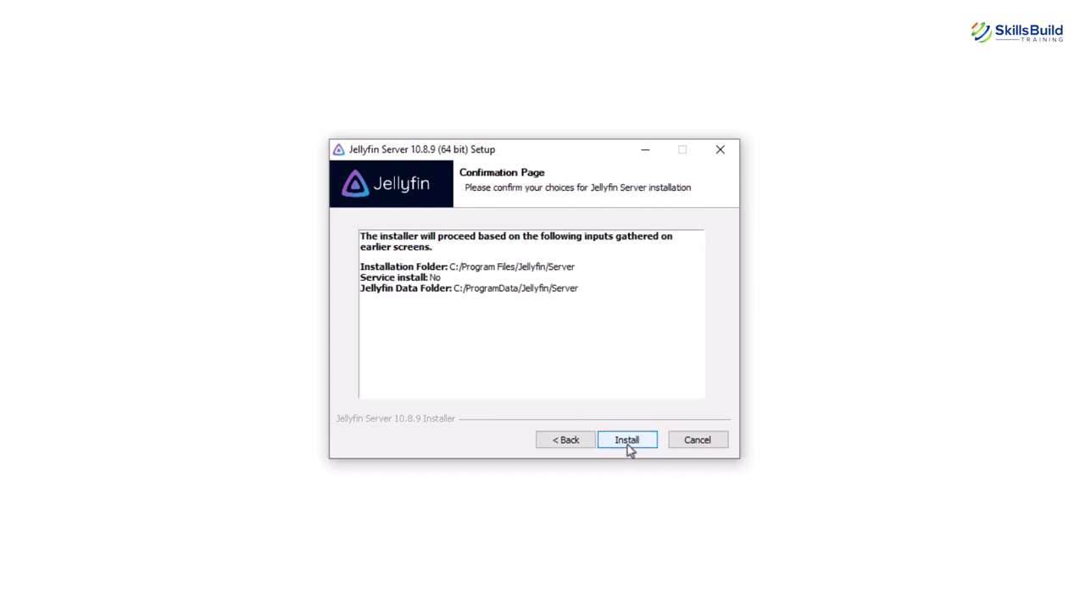
{"action": "left_click", "coordinate": [628, 446]}
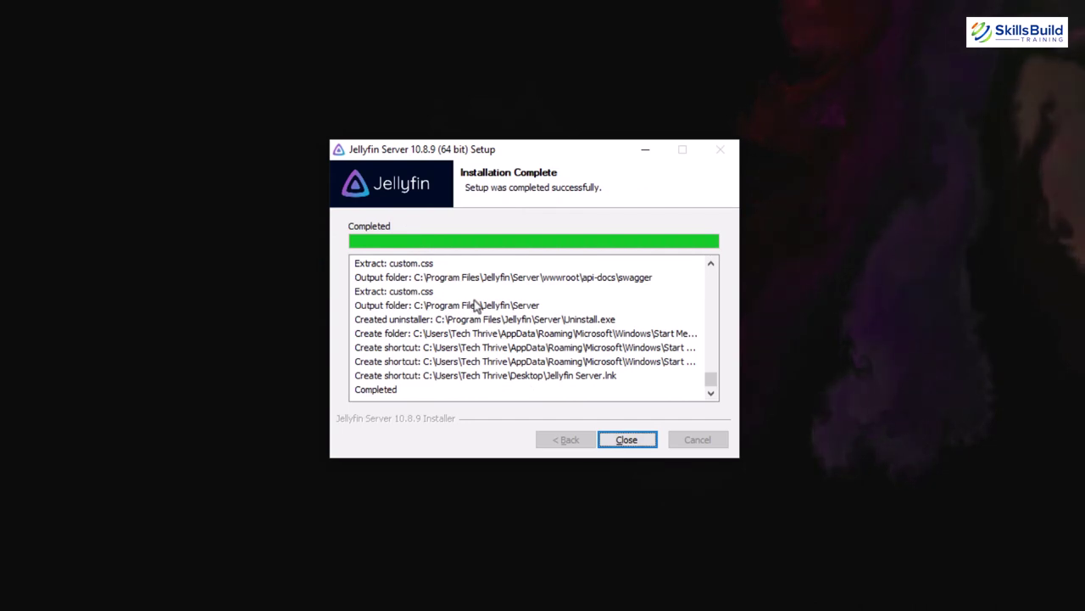
- Close the finished installer and launch Jellyfin Tray App from a Start search for 'JELLY'
{"action": "left_click", "coordinate": [619, 441]}
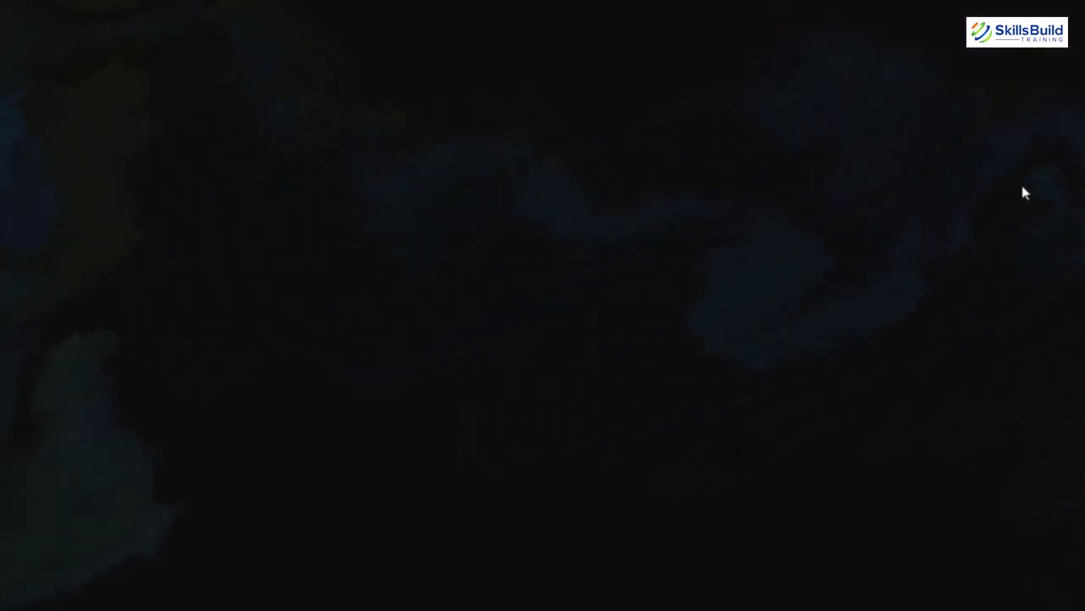
{"action": "key", "text": "super"}
{"action": "type", "text": "JELLY"}
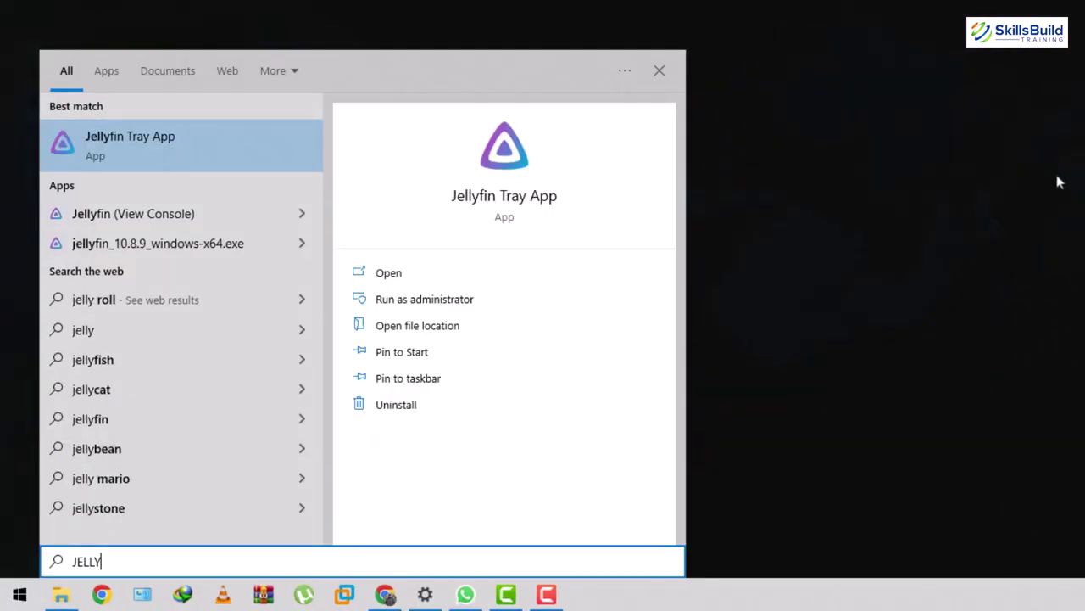
{"action": "left_click", "coordinate": [208, 155]}
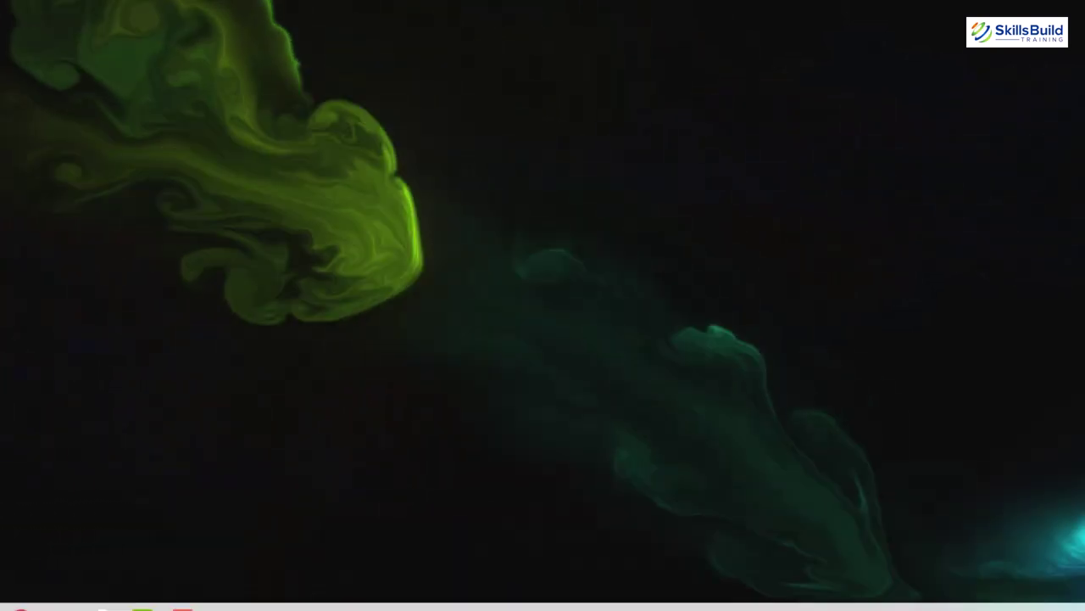
- Open the Jellyfin web interface from the tray icon's Open Jellyfin option
{"action": "left_click", "coordinate": [860, 593]}
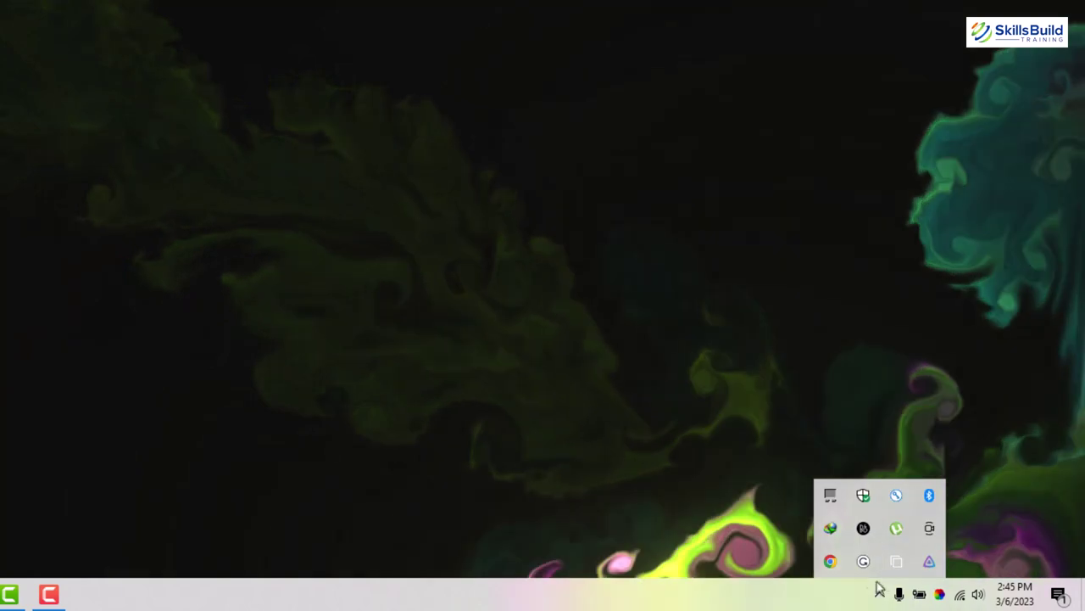
{"action": "right_click", "coordinate": [929, 564]}
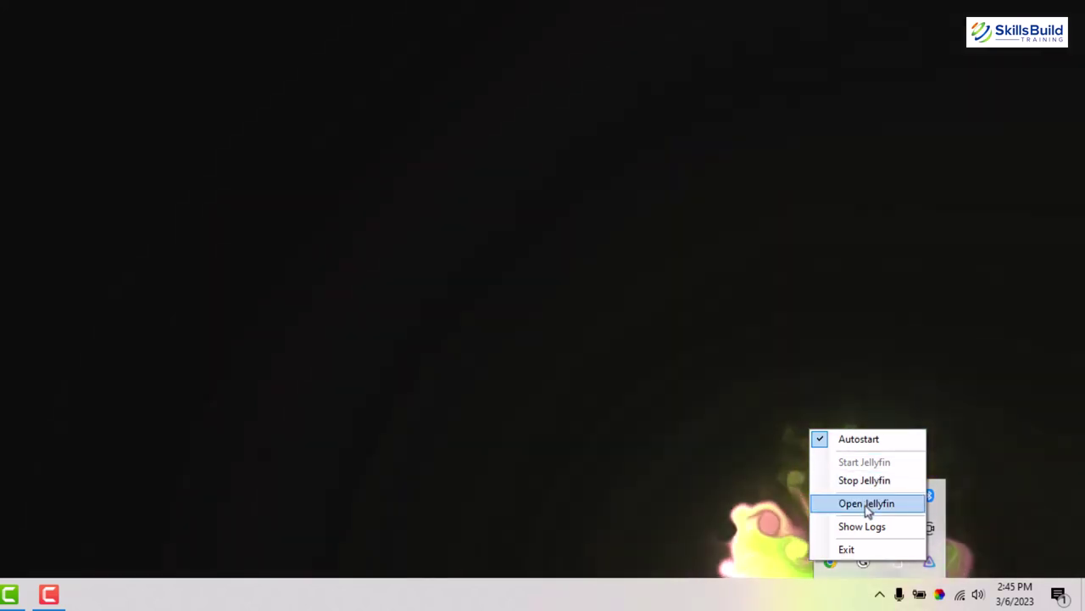
{"action": "left_click", "coordinate": [867, 503]}
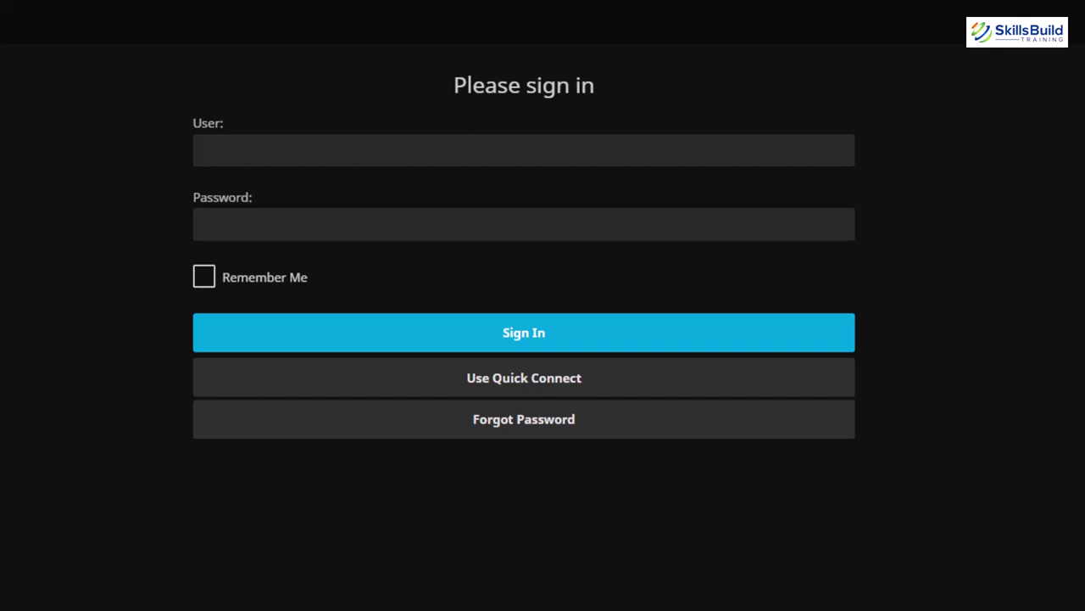
- Open DSM at 192.168.18.125:5000 in a new tab and search Package Center for 'jellyfin'
{"action": "left_click", "coordinate": [221, 12]}
{"action": "type", "text": "192.168.18.125:5000"}
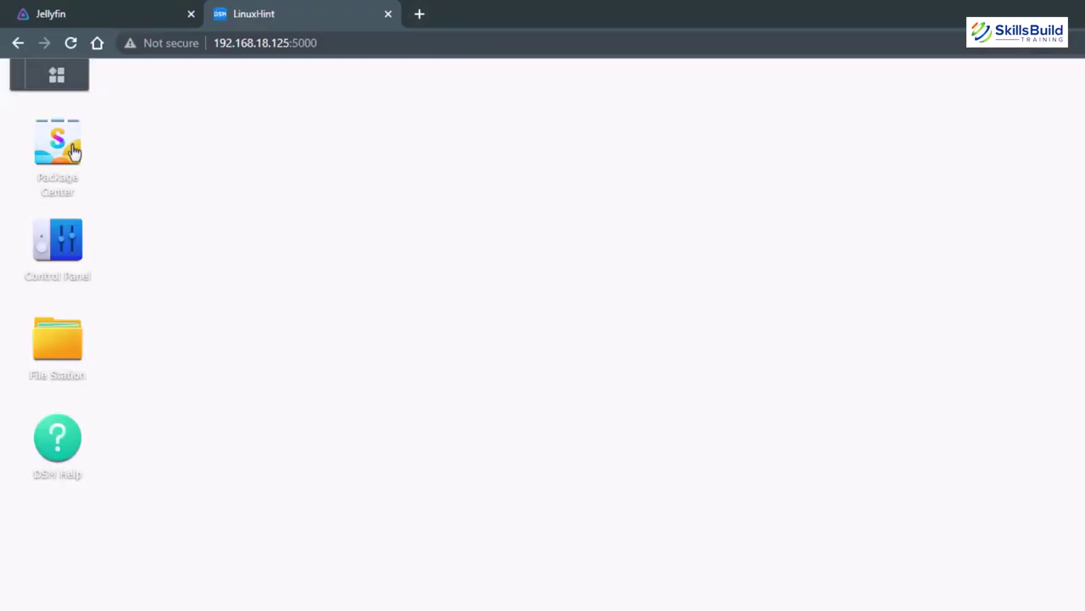
{"action": "left_click", "coordinate": [66, 154]}
{"action": "left_click", "coordinate": [512, 279]}
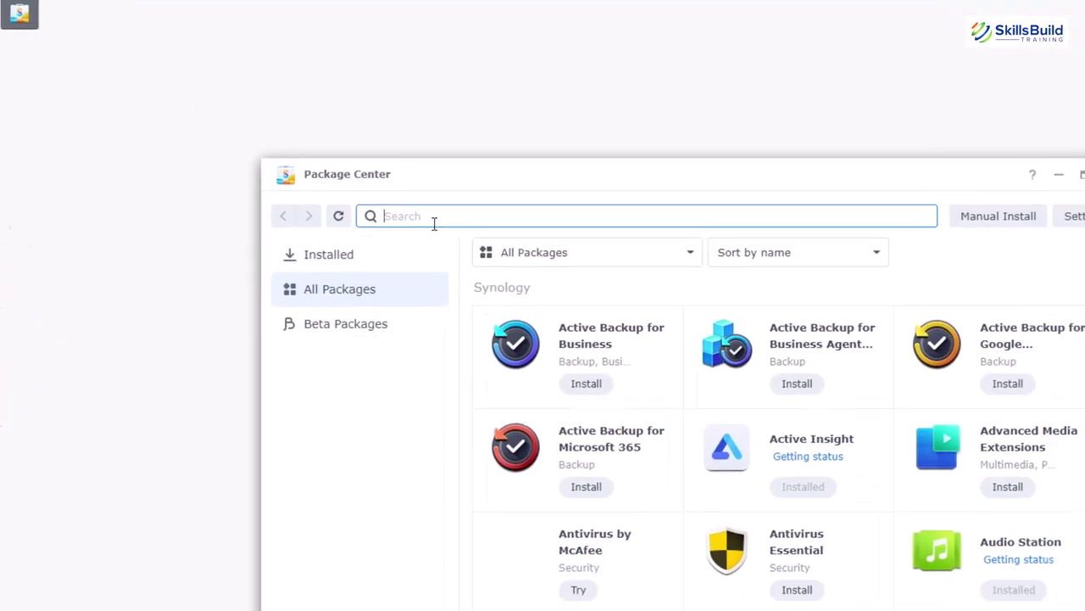
{"action": "type", "text": "jellyfin"}
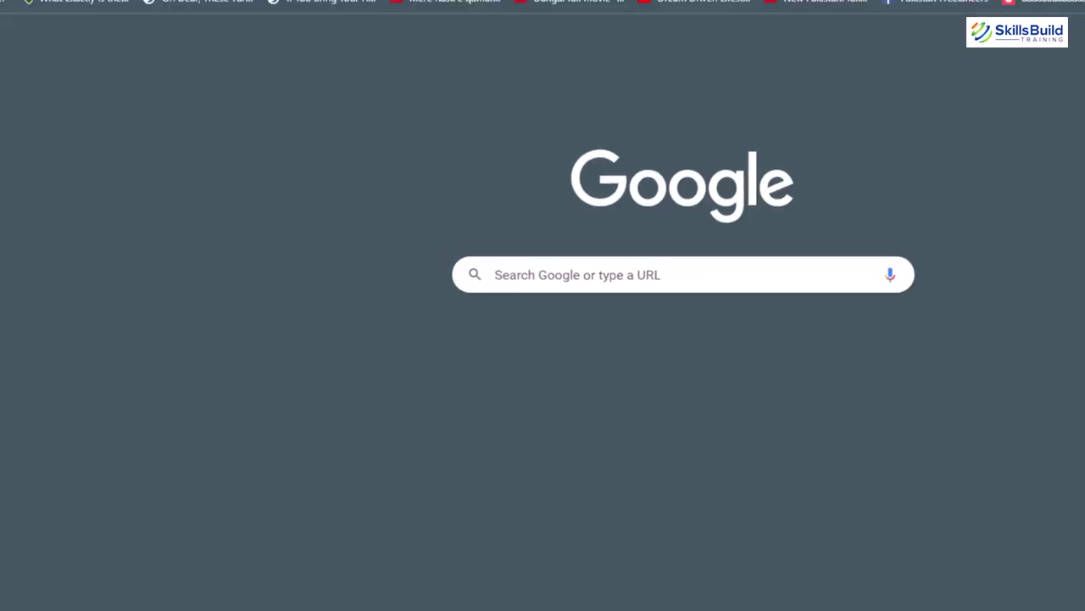
- Look up the SynoCommunity site, select its package source address, and go back to the DSM tab
{"action": "type", "text": "sydo"}
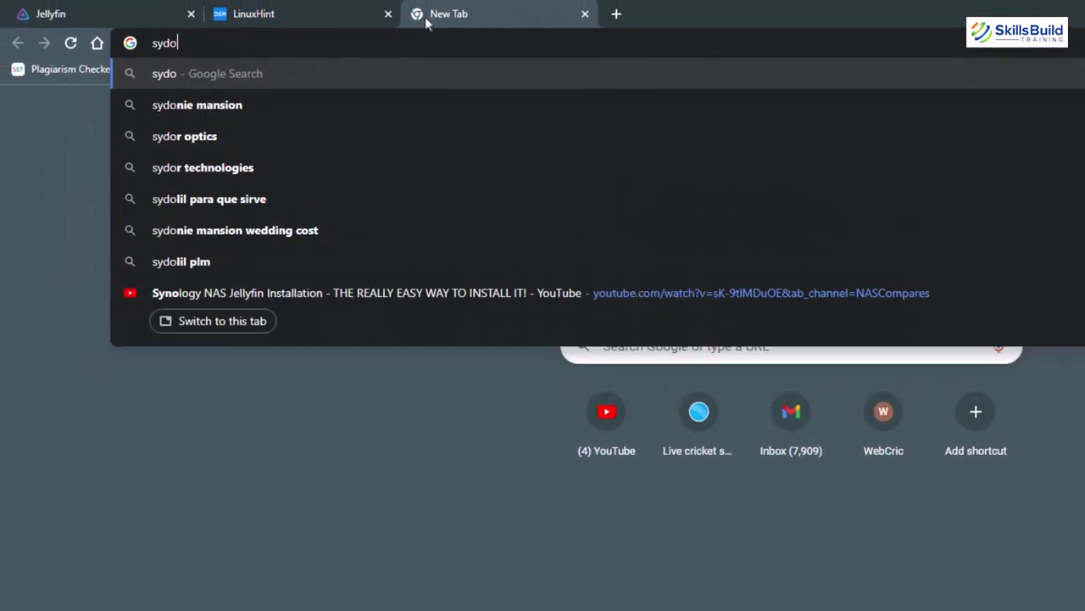
{"action": "type", "text": "community"}
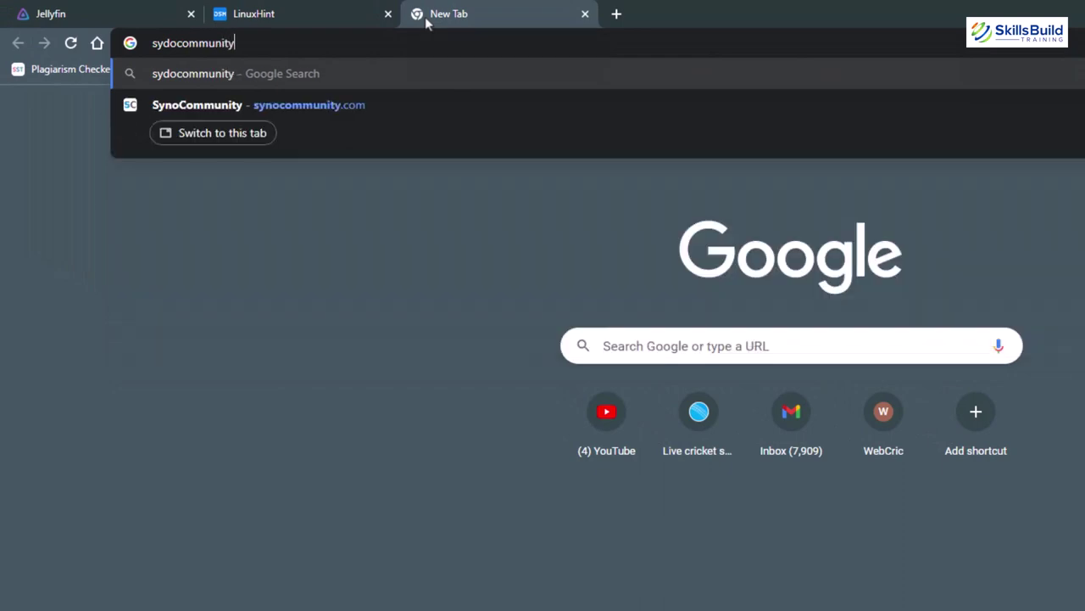
{"action": "key", "text": "Return"}
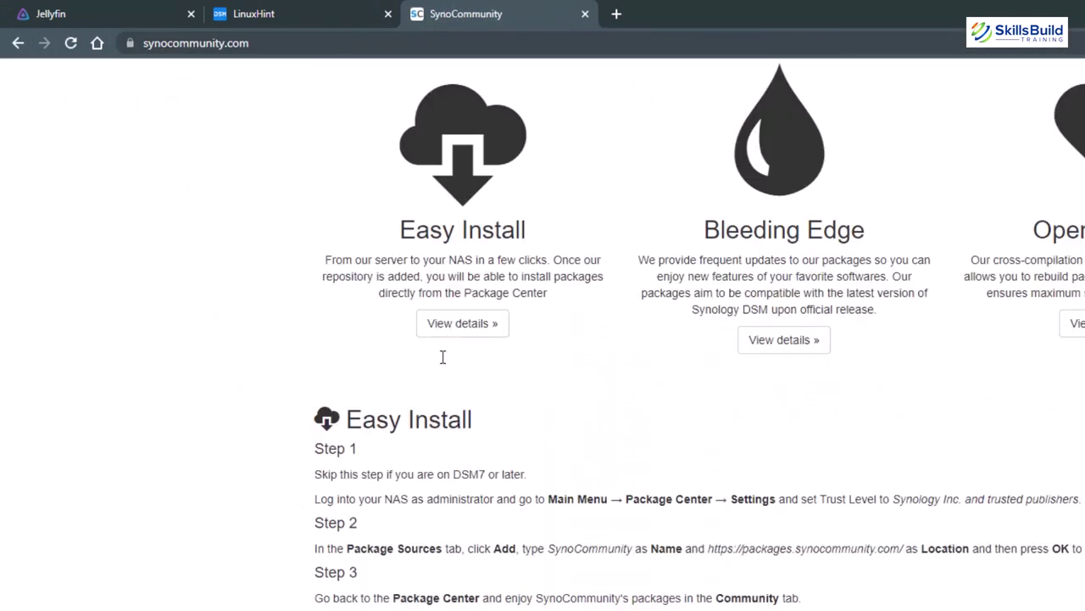
{"action": "scroll", "coordinate": [443, 357], "scroll_direction": "down", "scroll_amount": 1}
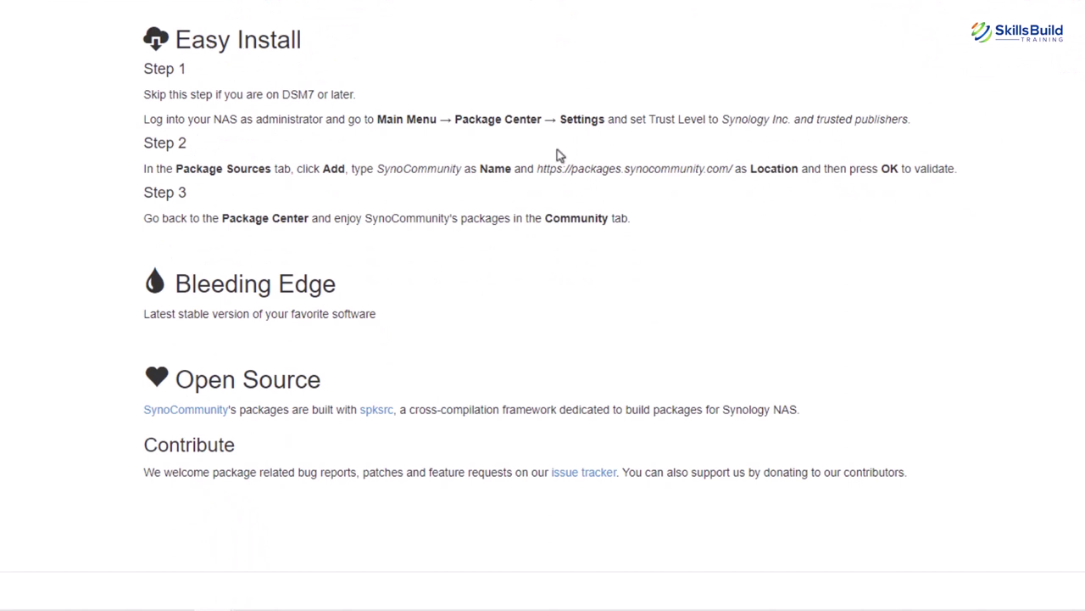
{"action": "left_click_drag", "start_coordinate": [537, 170], "coordinate": [729, 168]}
{"action": "key", "text": "ctrl+c"}
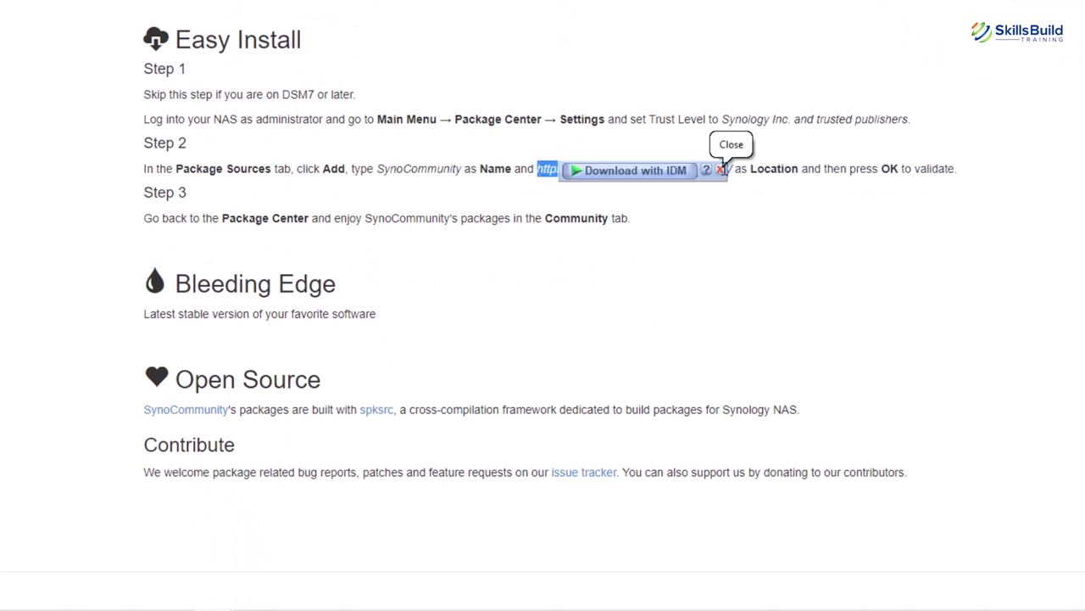
{"action": "left_click", "coordinate": [297, 4]}
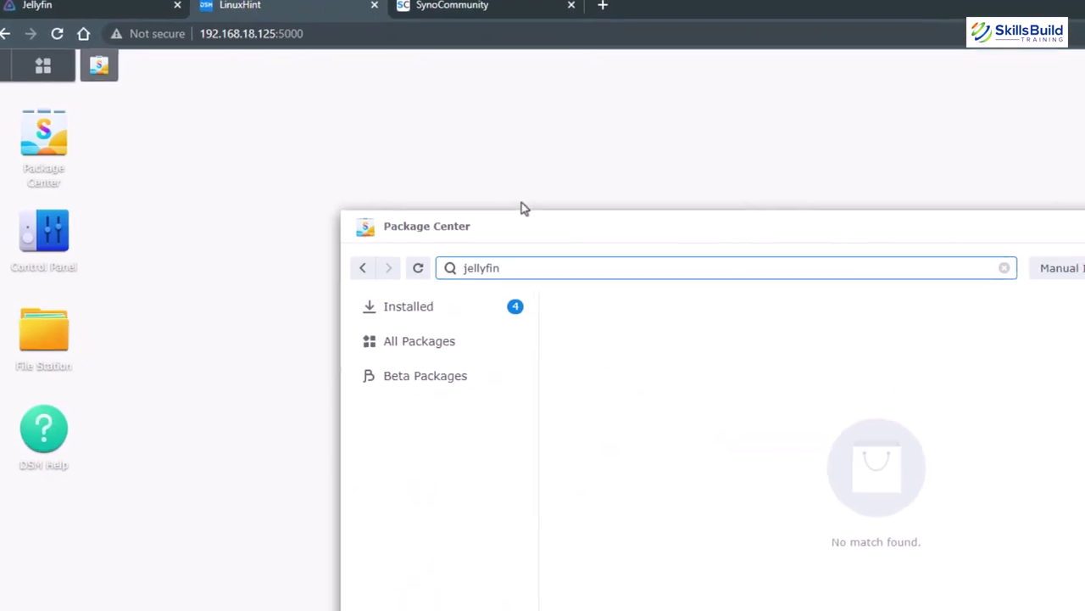
{"action": "left_click", "coordinate": [938, 114]}
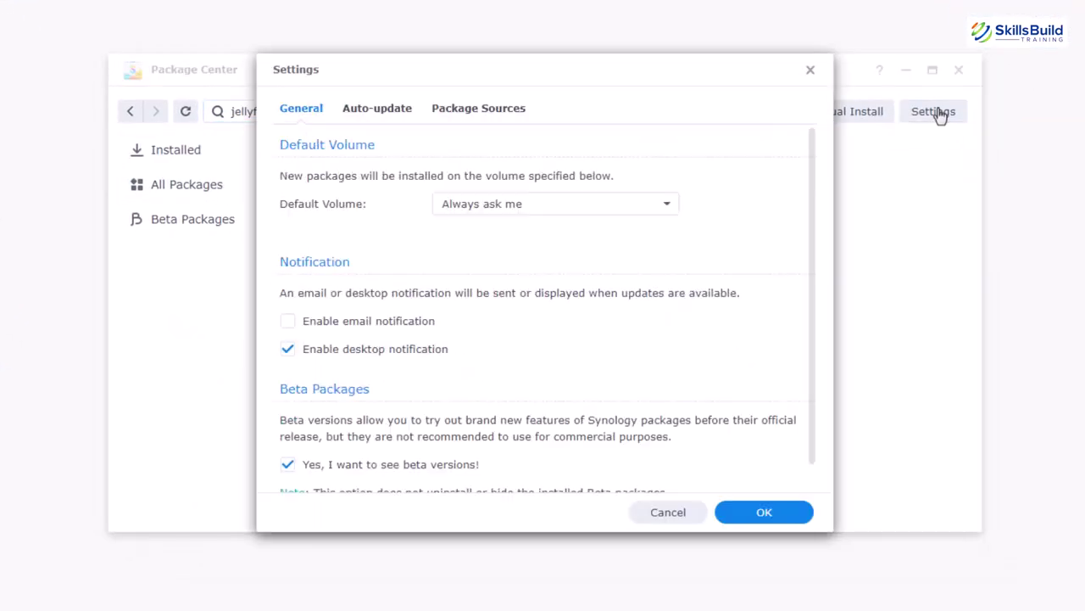
{"action": "left_click", "coordinate": [489, 110]}
{"action": "left_click", "coordinate": [297, 147]}
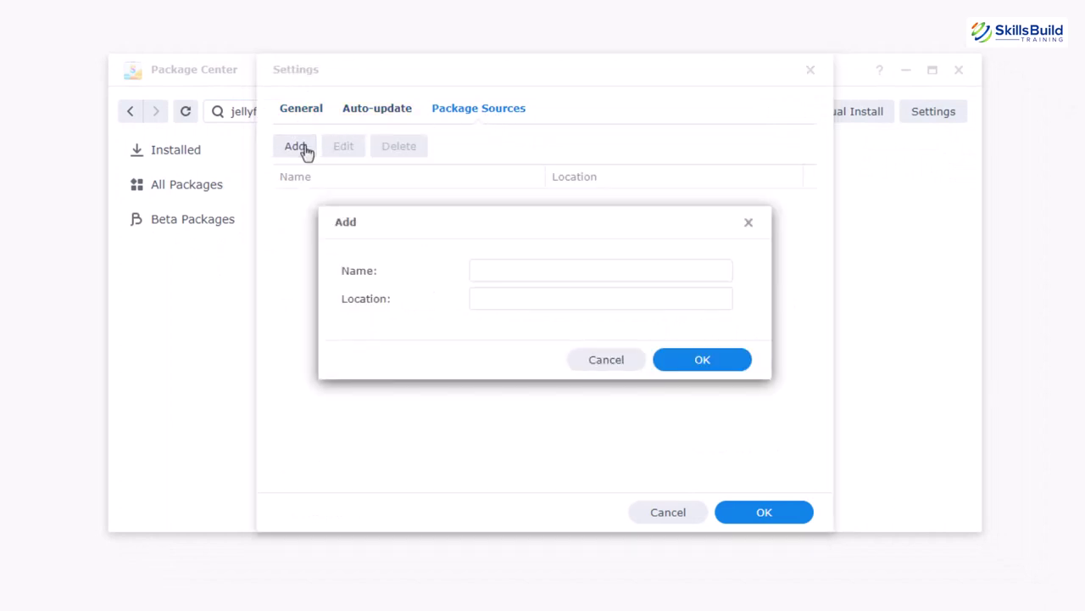
{"action": "left_click", "coordinate": [489, 298]}
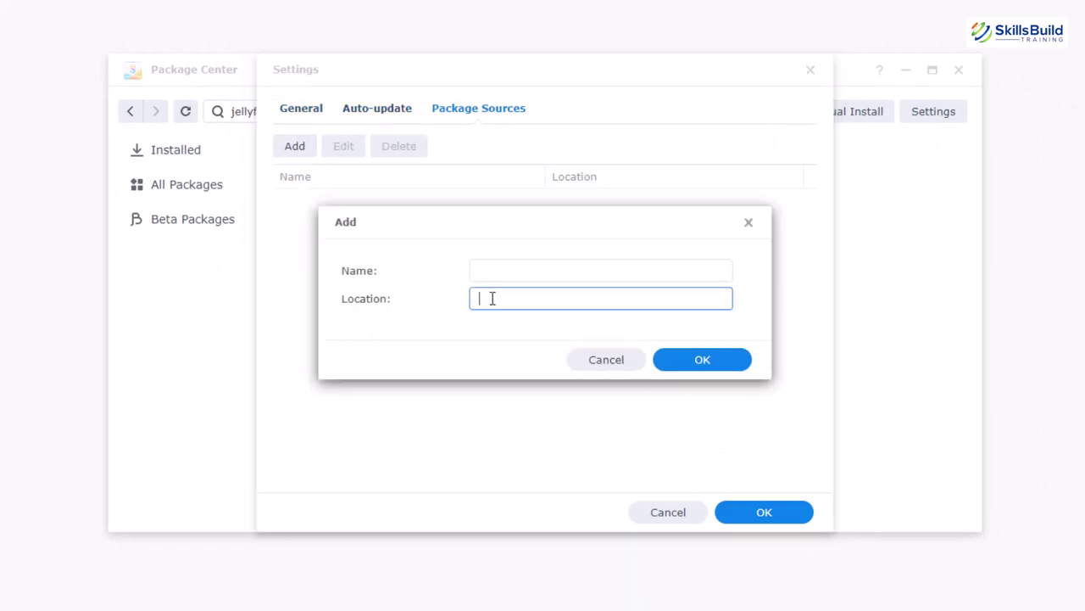
{"action": "key", "text": "ctrl+v"}
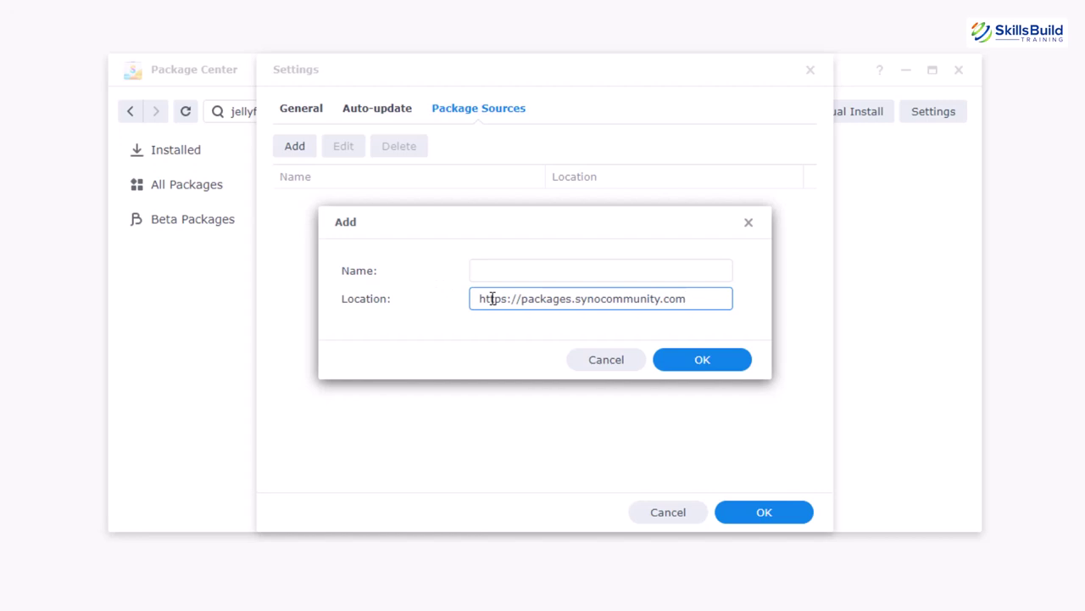
- Name the source SynoCommunity, save the settings, and show the Community packages
{"action": "left_click", "coordinate": [604, 271]}
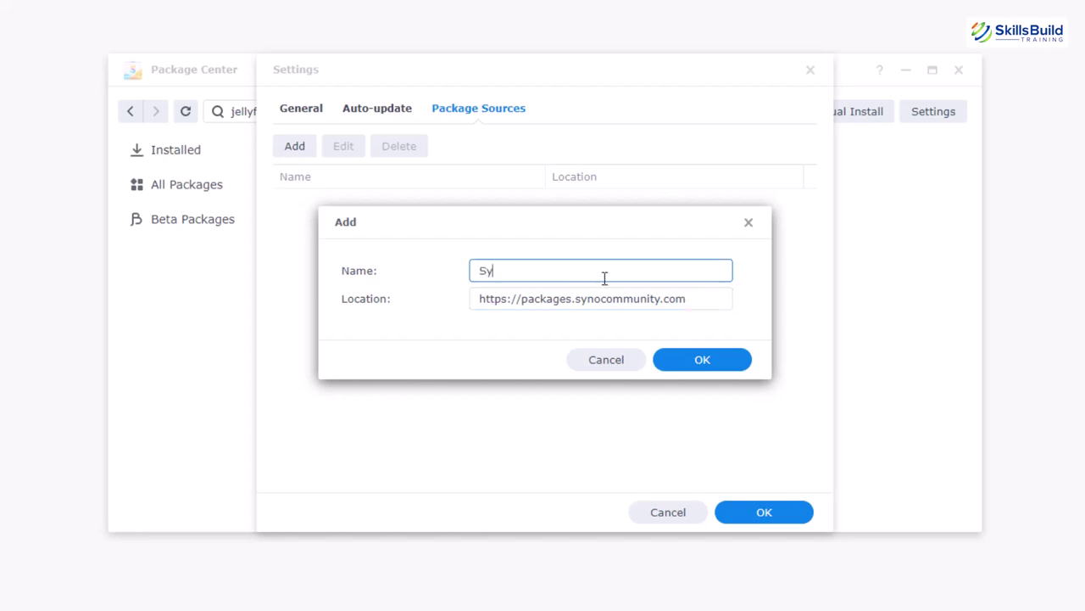
{"action": "type", "text": "SynoComm"}
{"action": "left_click", "coordinate": [683, 361]}
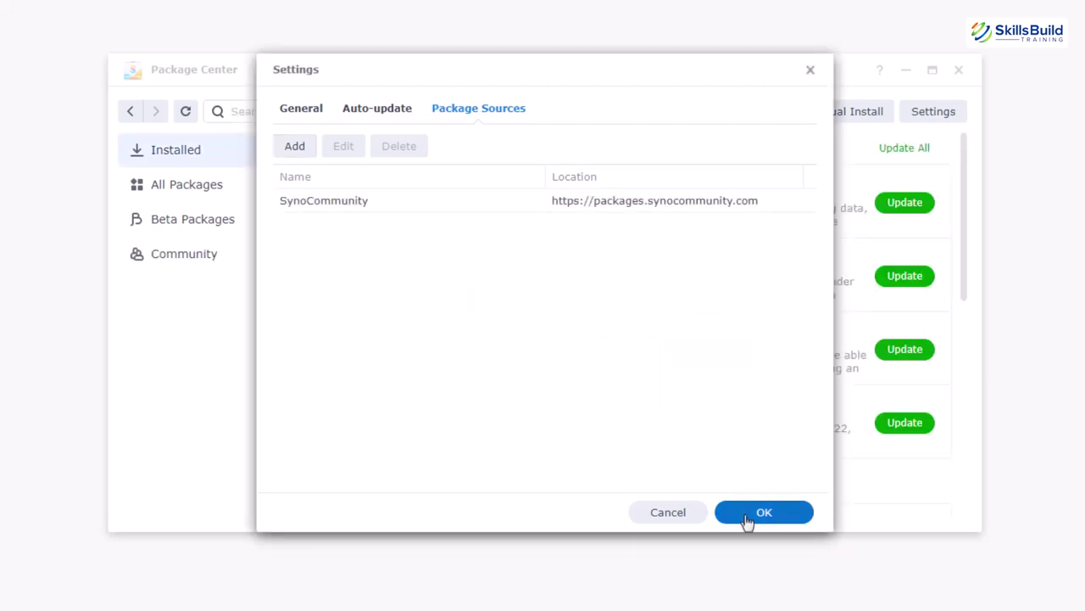
{"action": "left_click", "coordinate": [746, 519]}
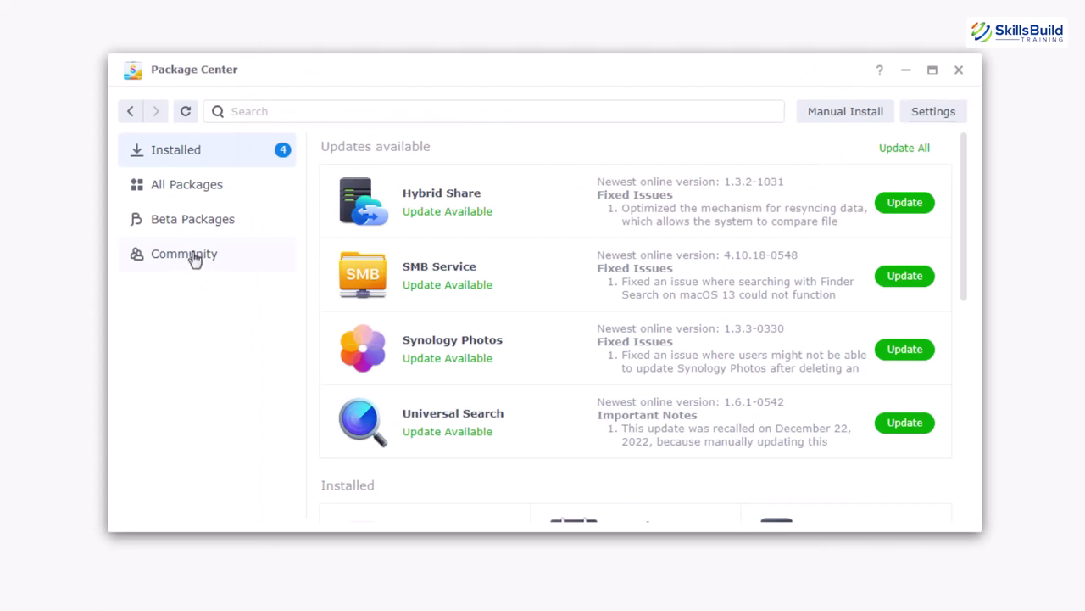
{"action": "left_click", "coordinate": [194, 257]}
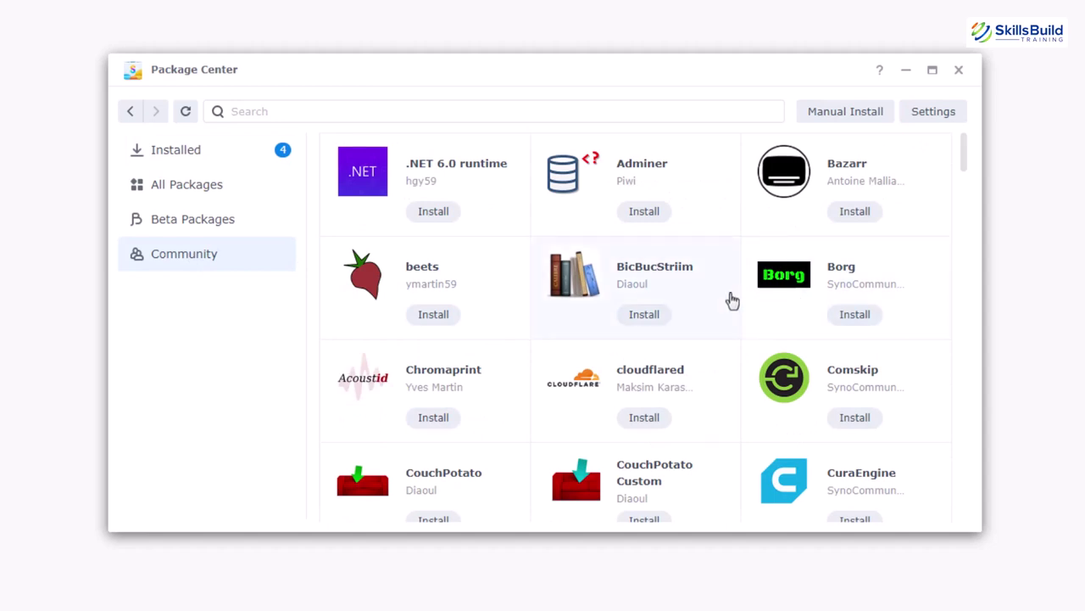
- Find Jellyfin and start its install, accepting the disclaimer and installing ffmpeg on Volume 1
{"action": "left_click", "coordinate": [429, 114]}
{"action": "type", "text": "jellyfin"}
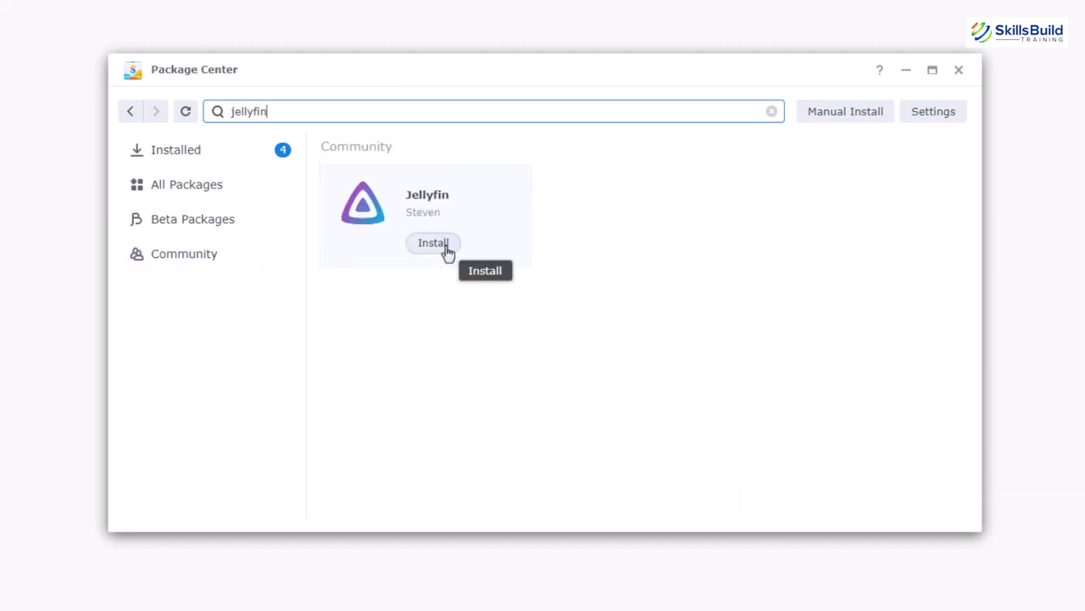
{"action": "left_click", "coordinate": [445, 248]}
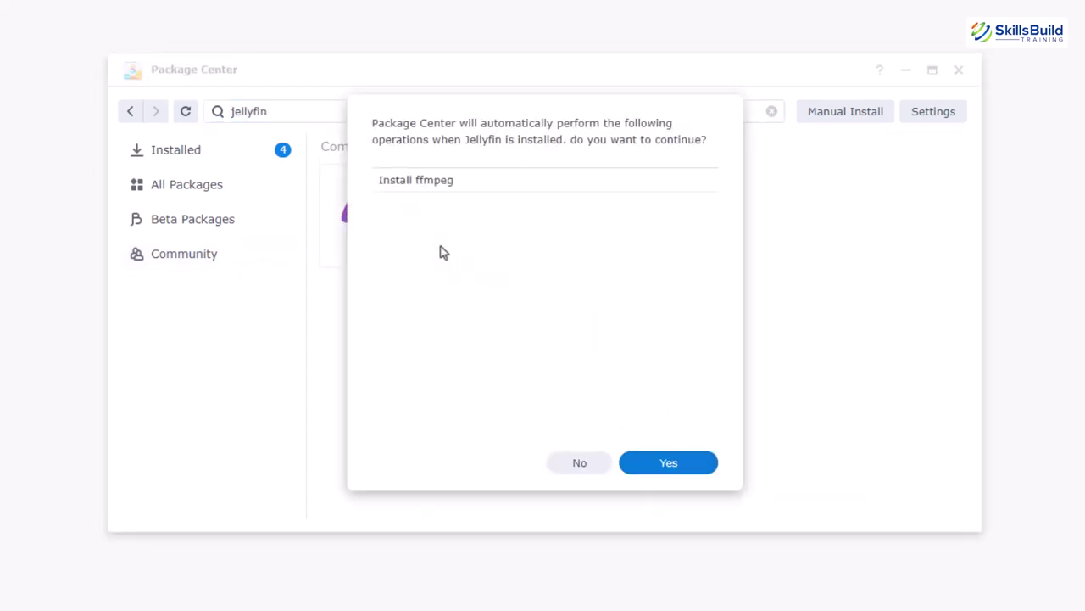
{"action": "left_click", "coordinate": [674, 463]}
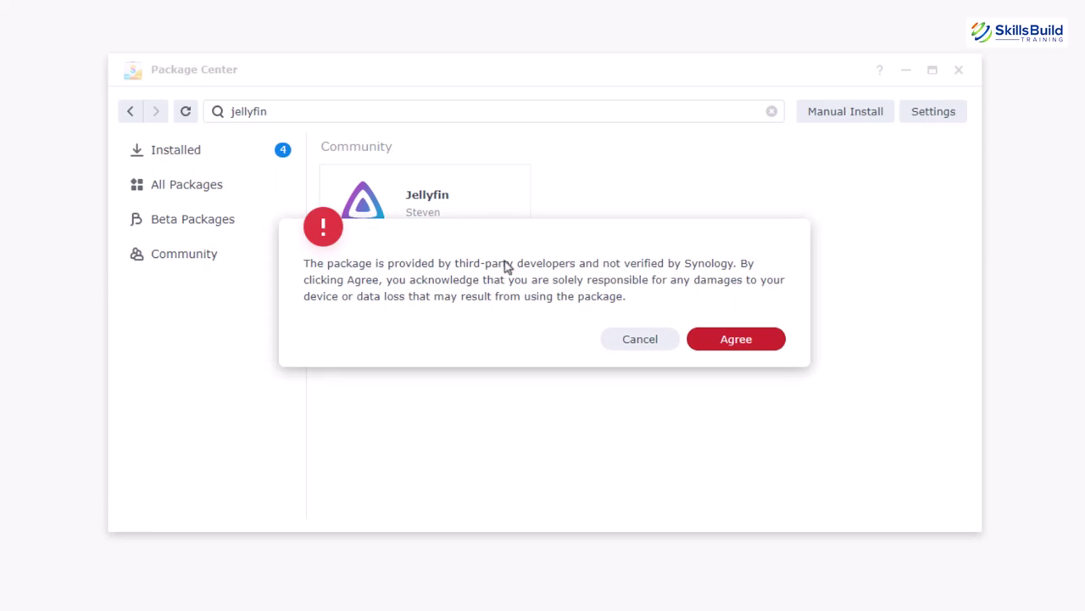
{"action": "left_click", "coordinate": [756, 339]}
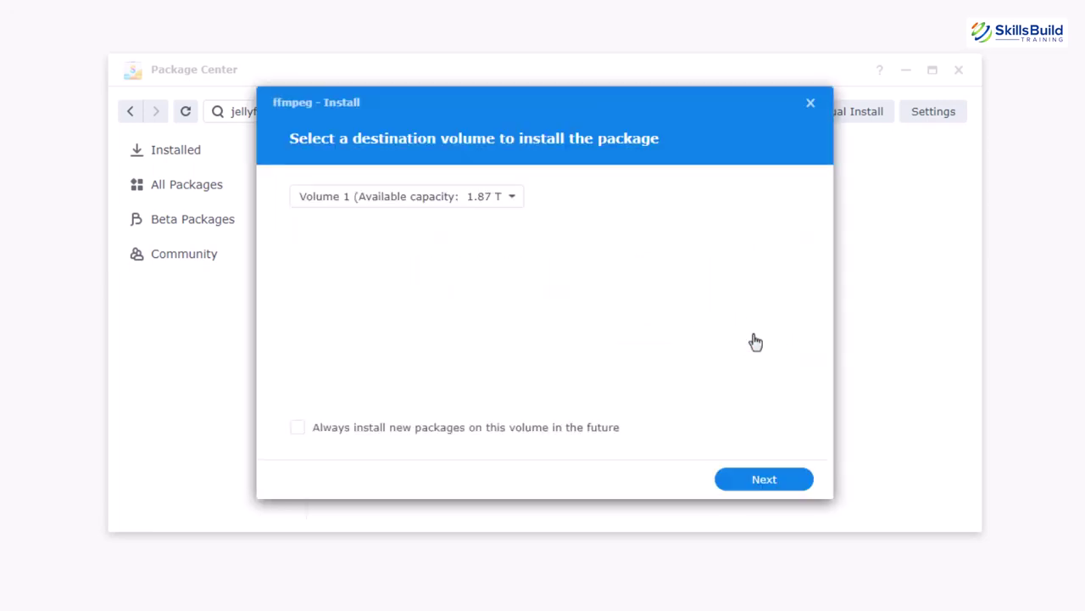
{"action": "left_click", "coordinate": [764, 480]}
{"action": "left_click", "coordinate": [764, 479]}
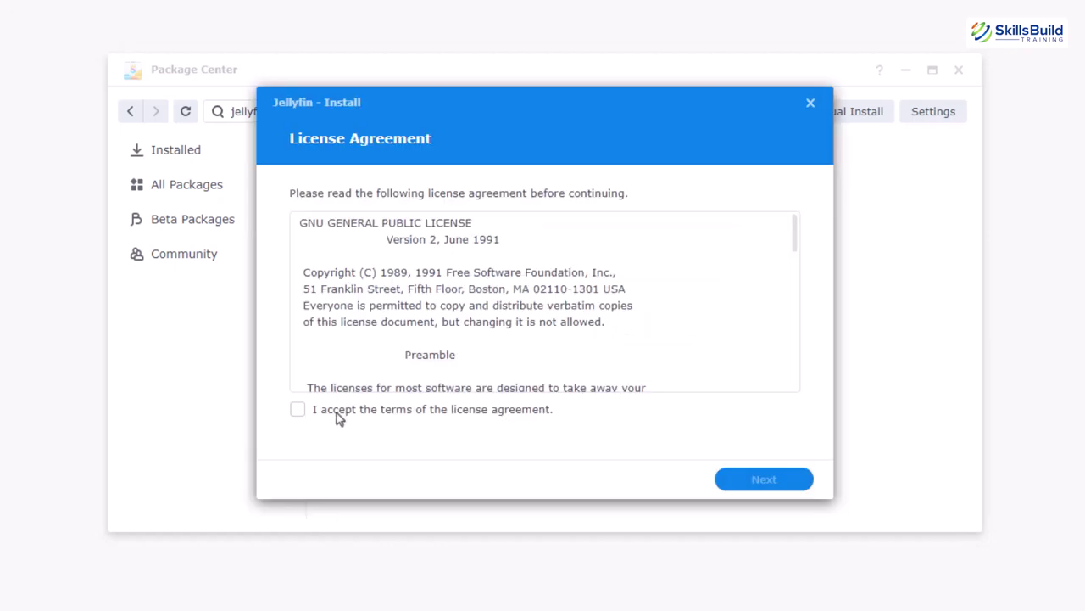
- Accept the Jellyfin license, choose Volume 1 as destination, and confirm the installation
{"action": "left_click", "coordinate": [308, 414]}
{"action": "left_click", "coordinate": [744, 481]}
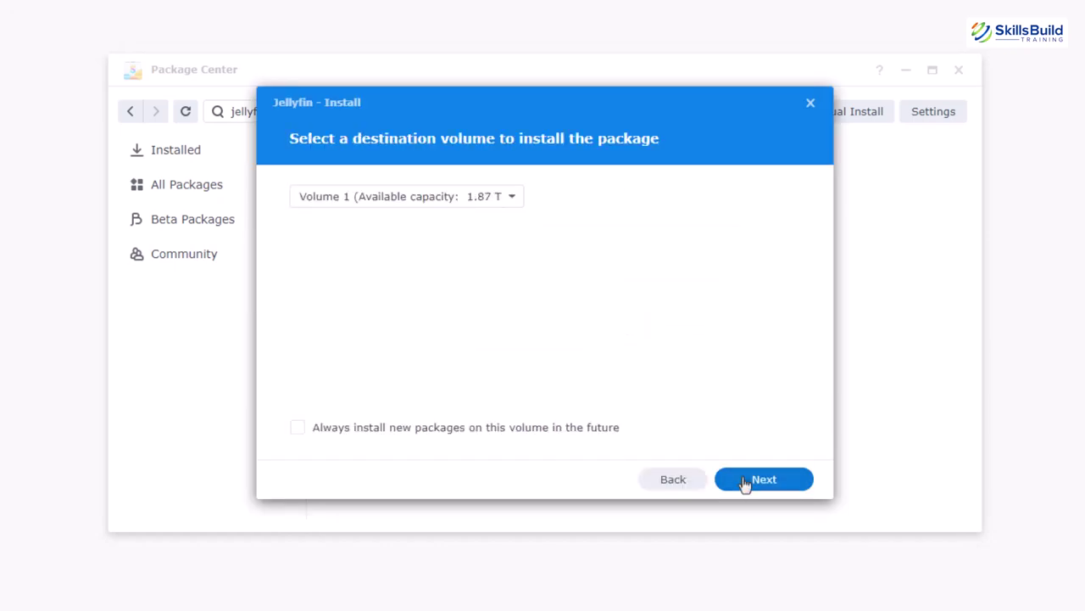
{"action": "left_click", "coordinate": [511, 206]}
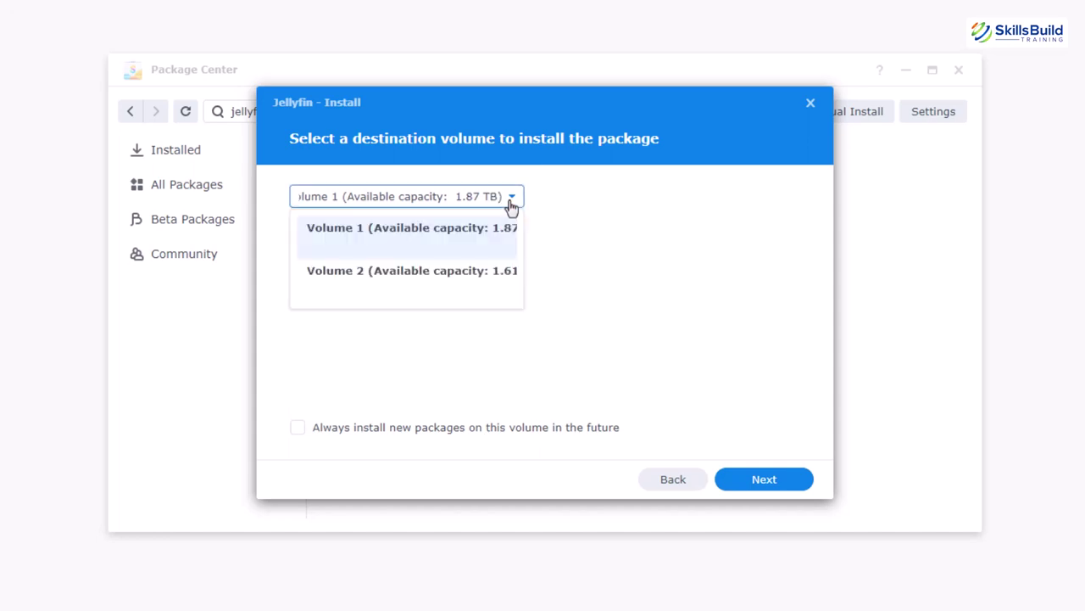
{"action": "left_click", "coordinate": [442, 229]}
{"action": "left_click", "coordinate": [751, 480]}
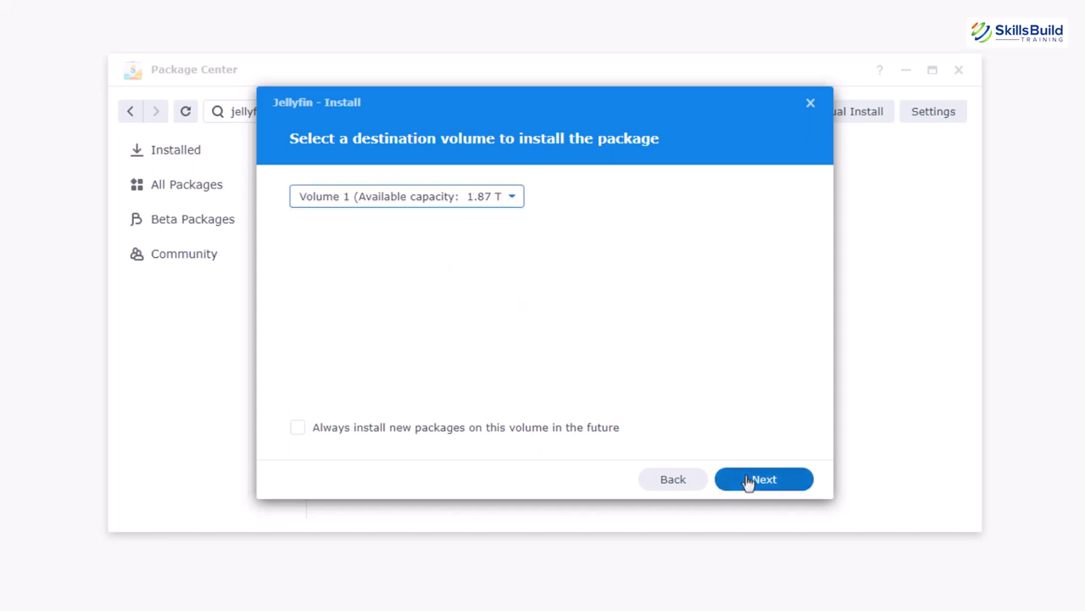
{"action": "left_click", "coordinate": [755, 480]}
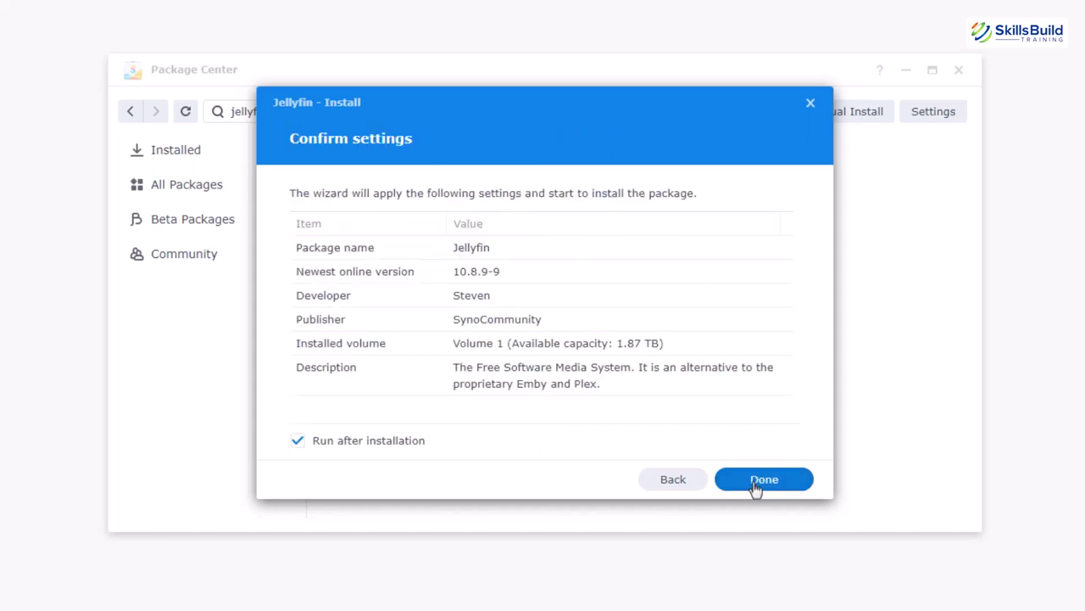
{"action": "left_click", "coordinate": [756, 480]}
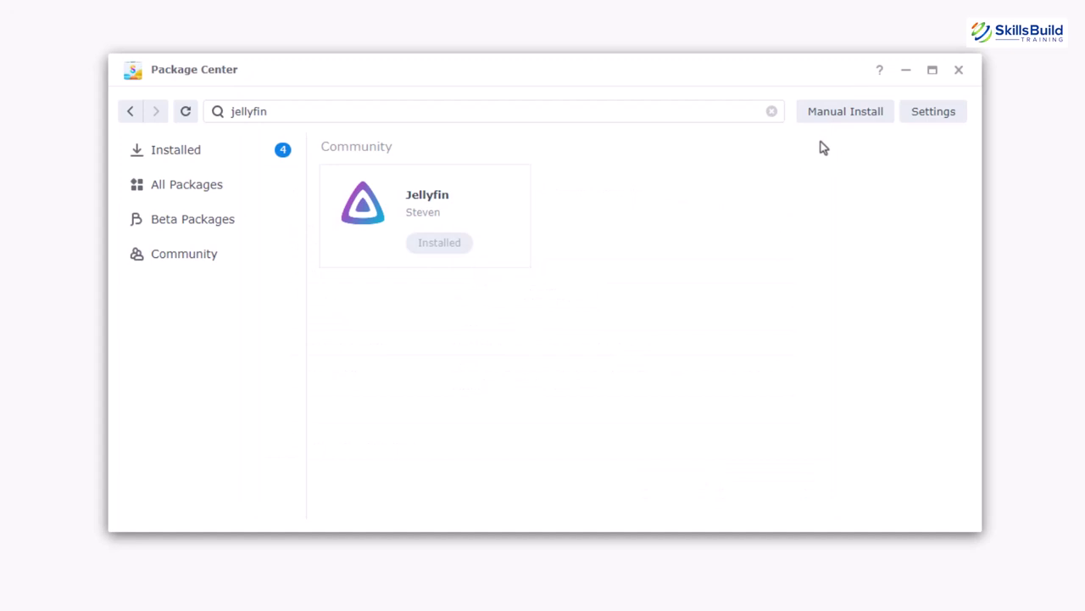
- Open the music shared folder's permissions in Control Panel, showing system internal users
{"action": "left_click", "coordinate": [957, 74]}
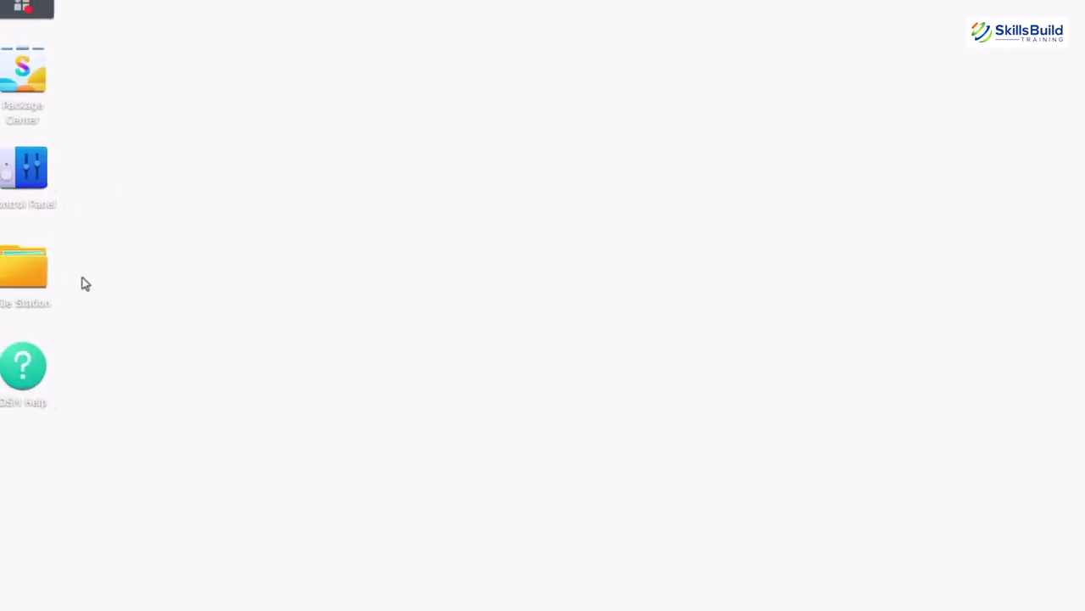
{"action": "left_click", "coordinate": [52, 203]}
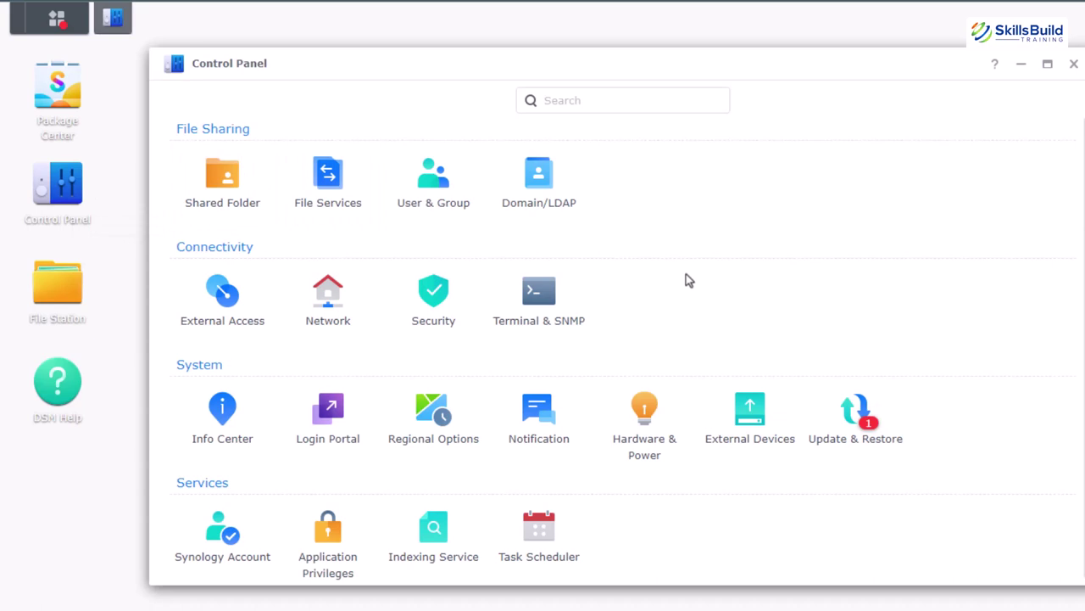
{"action": "left_click", "coordinate": [231, 185]}
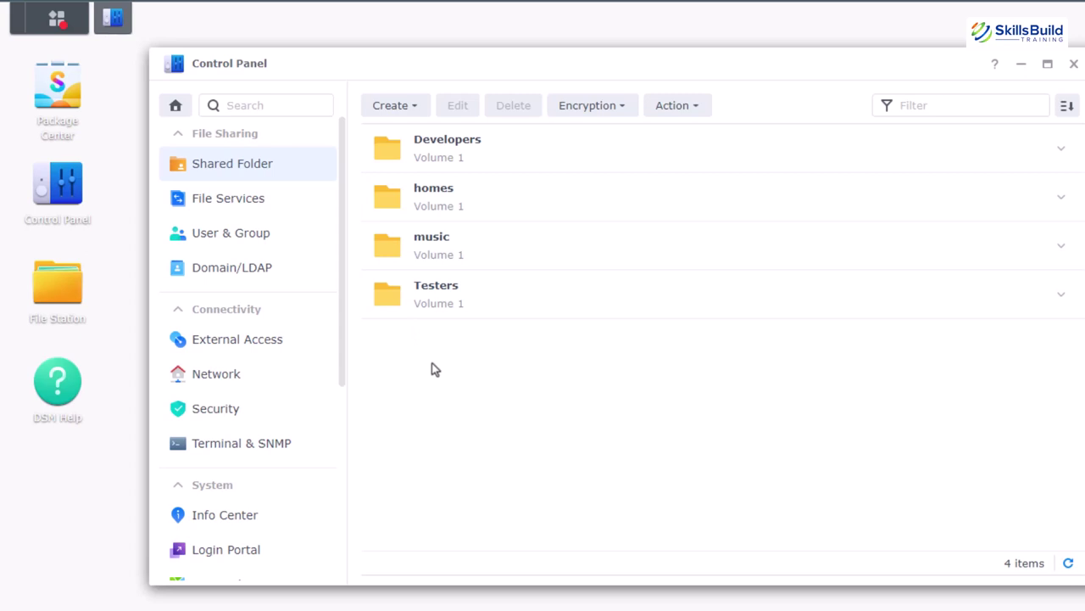
{"action": "left_click", "coordinate": [437, 246]}
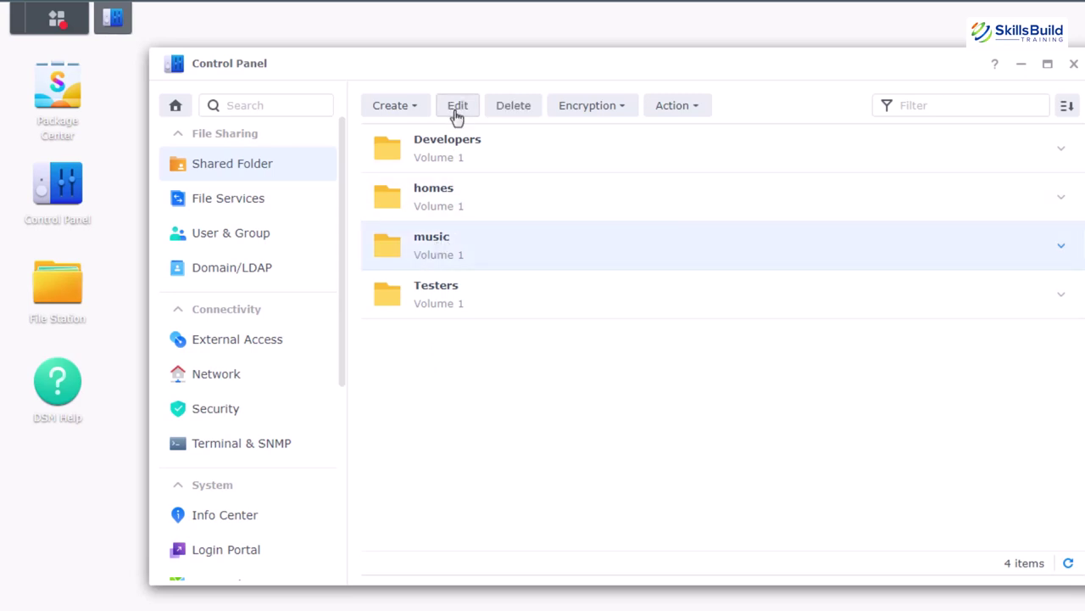
{"action": "left_click", "coordinate": [456, 110]}
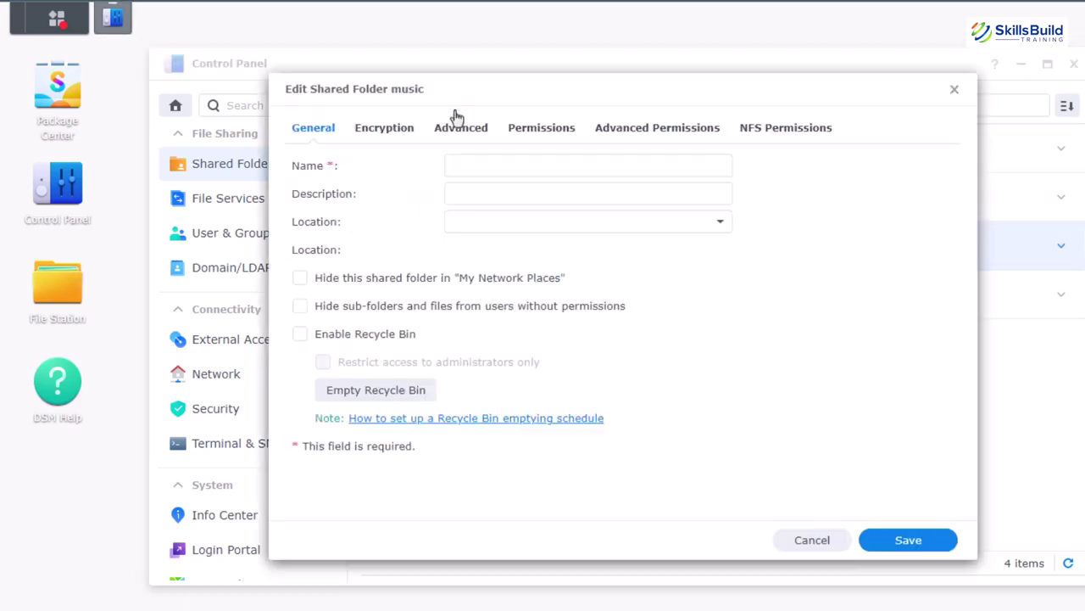
{"action": "left_click", "coordinate": [523, 133]}
{"action": "left_click", "coordinate": [491, 168]}
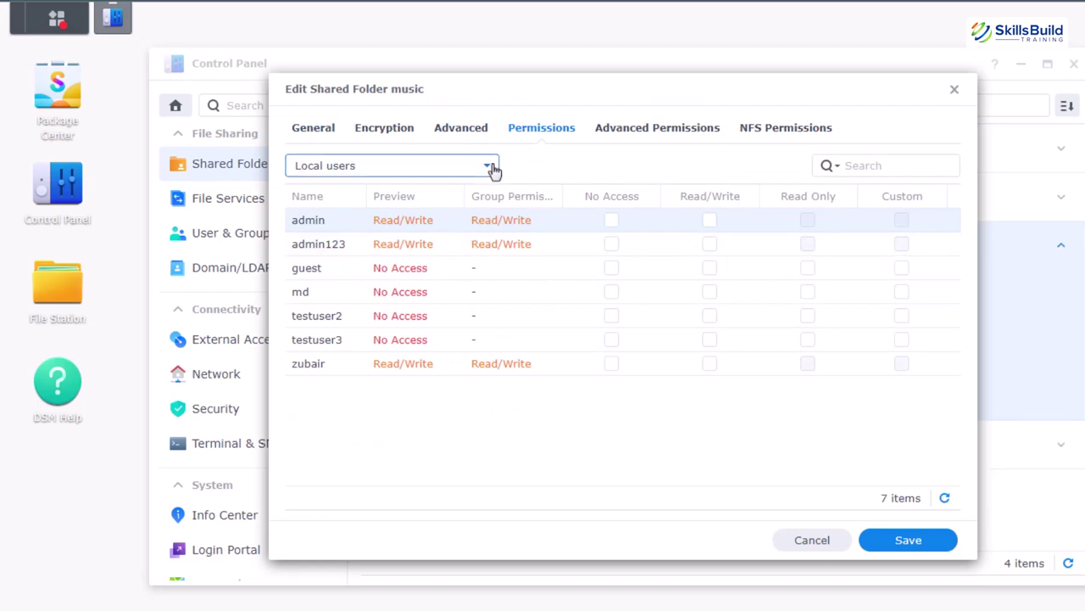
{"action": "left_click", "coordinate": [418, 199]}
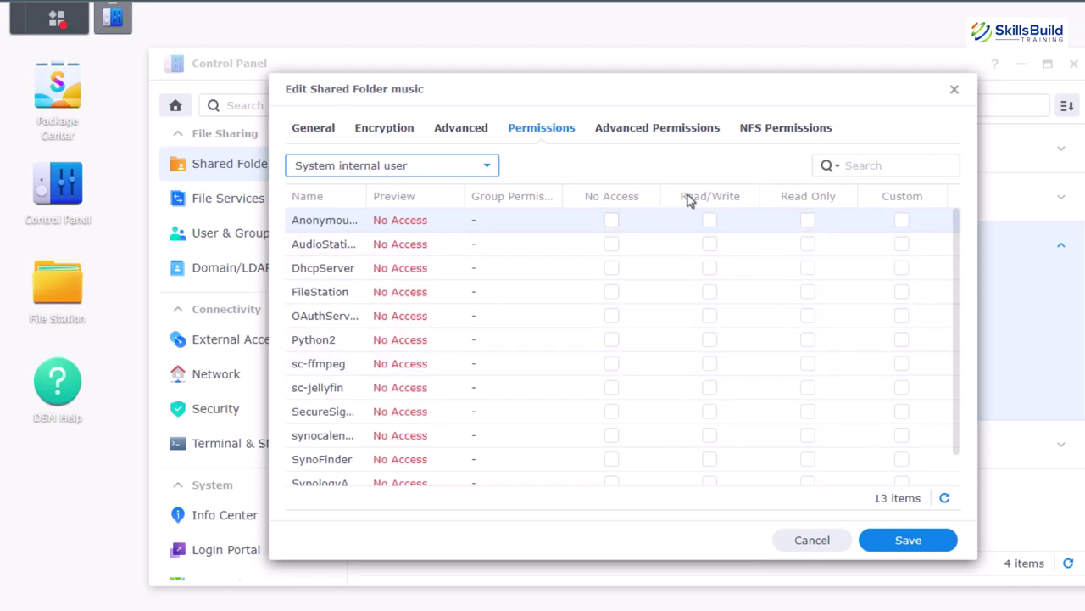
- Grant sc-ffmpeg and sc-jellyfin Read/Write on music, save, and close Control Panel
{"action": "left_click", "coordinate": [809, 364]}
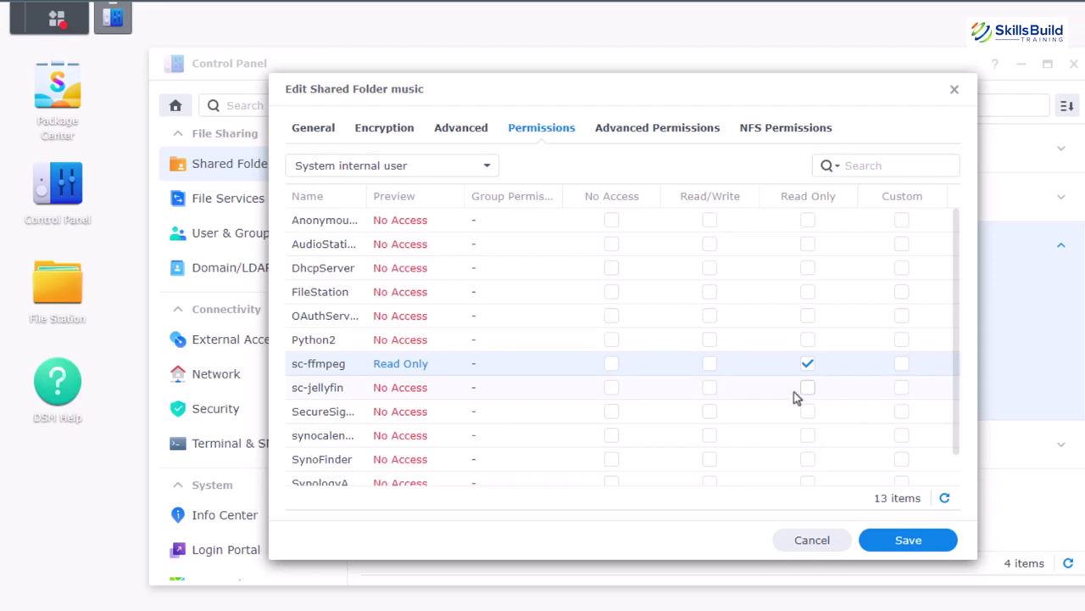
{"action": "left_click", "coordinate": [710, 364]}
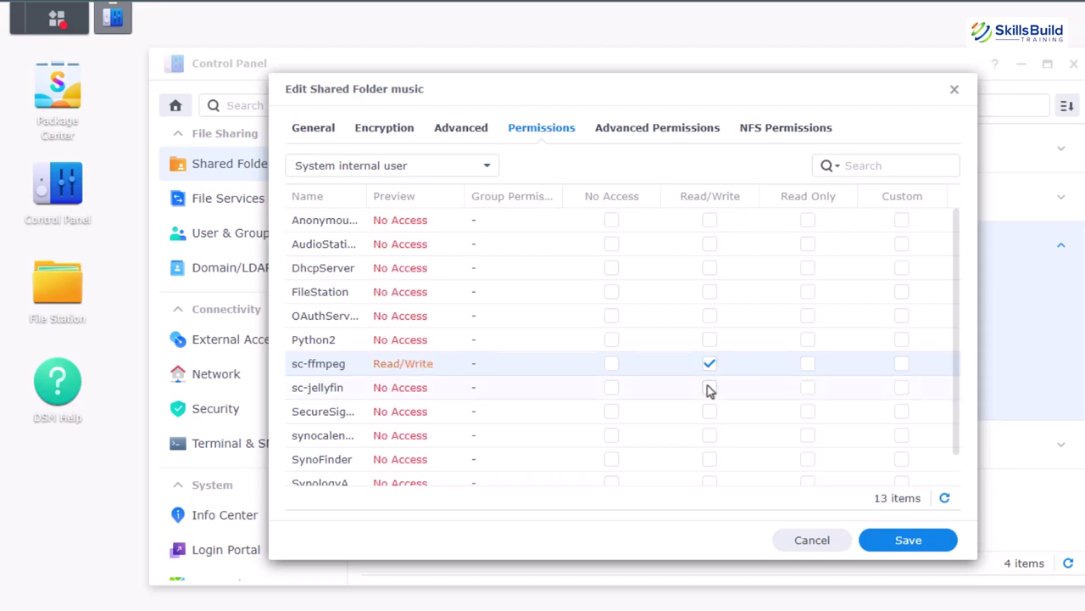
{"action": "left_click", "coordinate": [710, 388]}
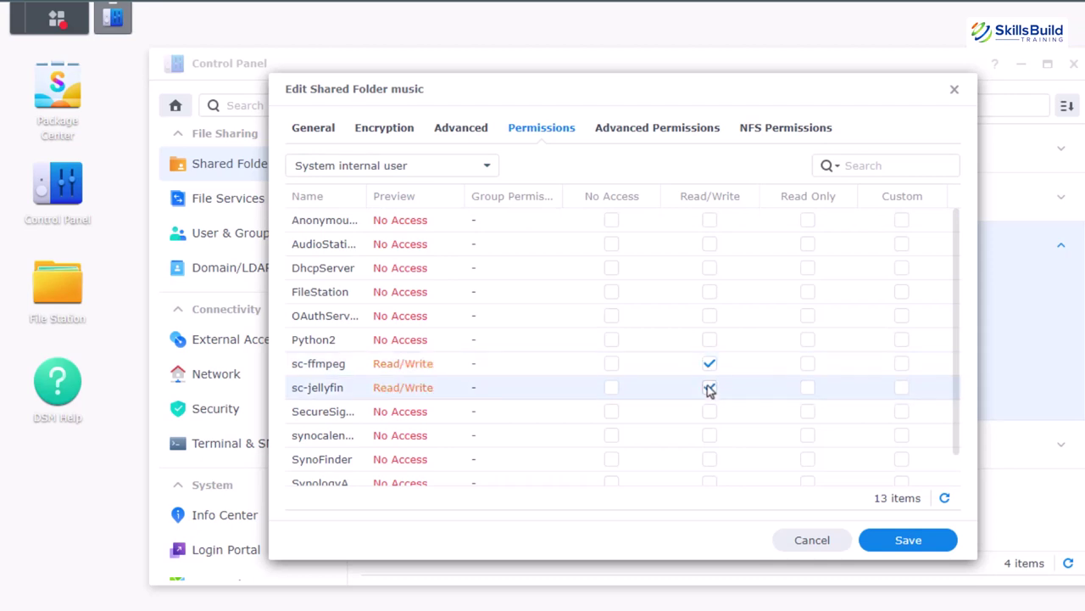
{"action": "left_click", "coordinate": [916, 544]}
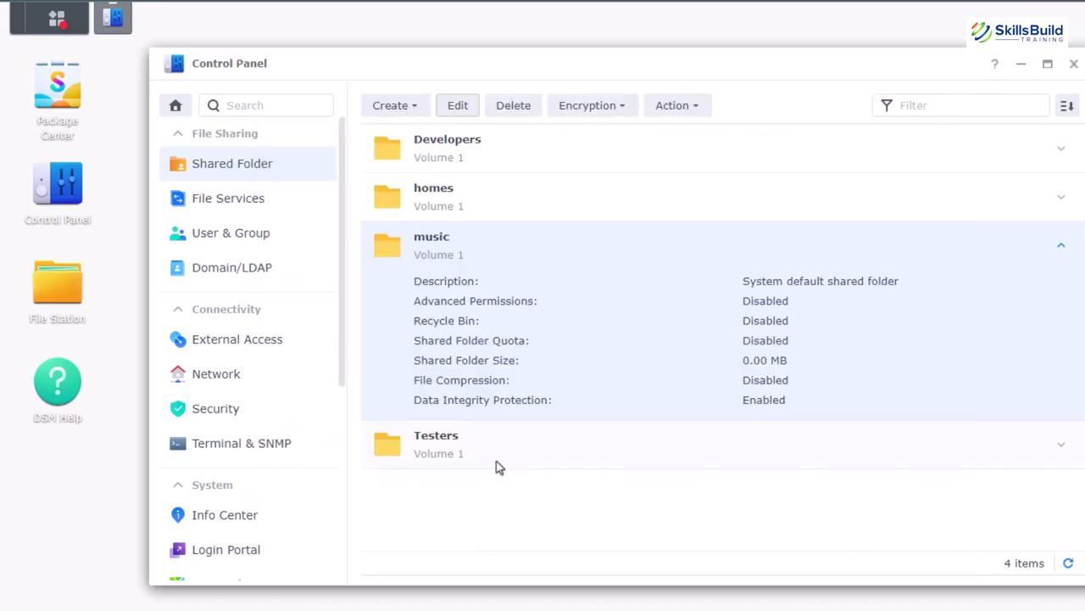
{"action": "left_click", "coordinate": [1073, 64]}
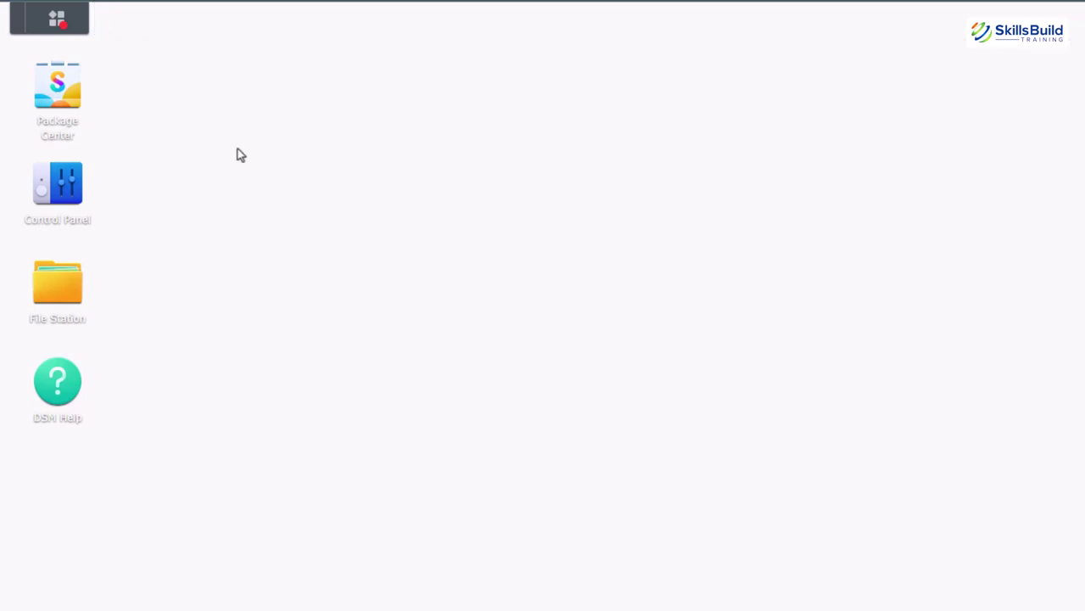
- Launch Jellyfin from Main Menu and continue the setup wizard with English as the language
{"action": "left_click", "coordinate": [56, 18]}
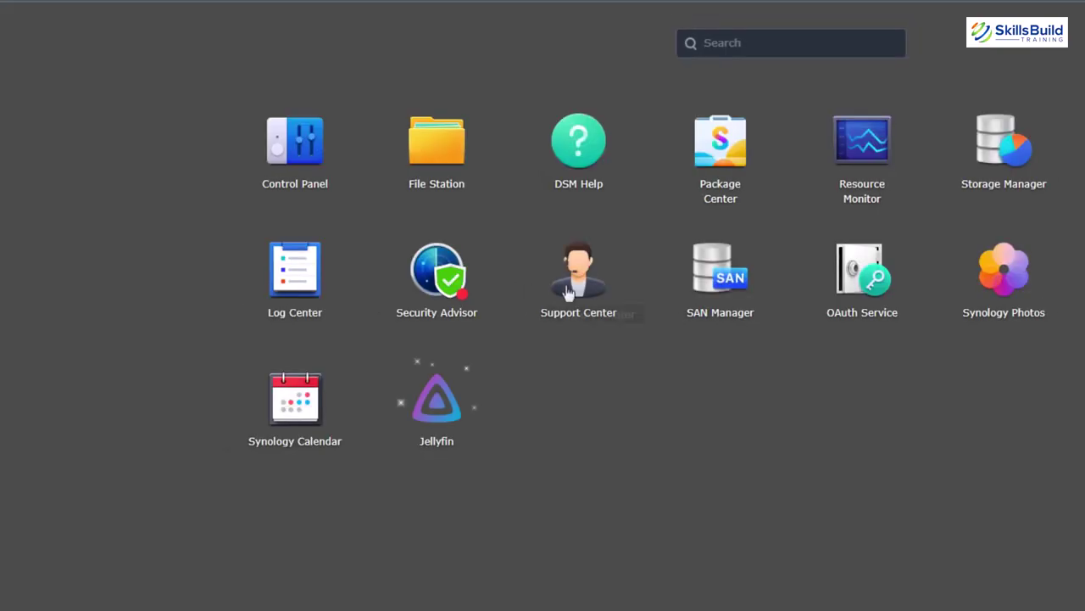
{"action": "left_click", "coordinate": [411, 419]}
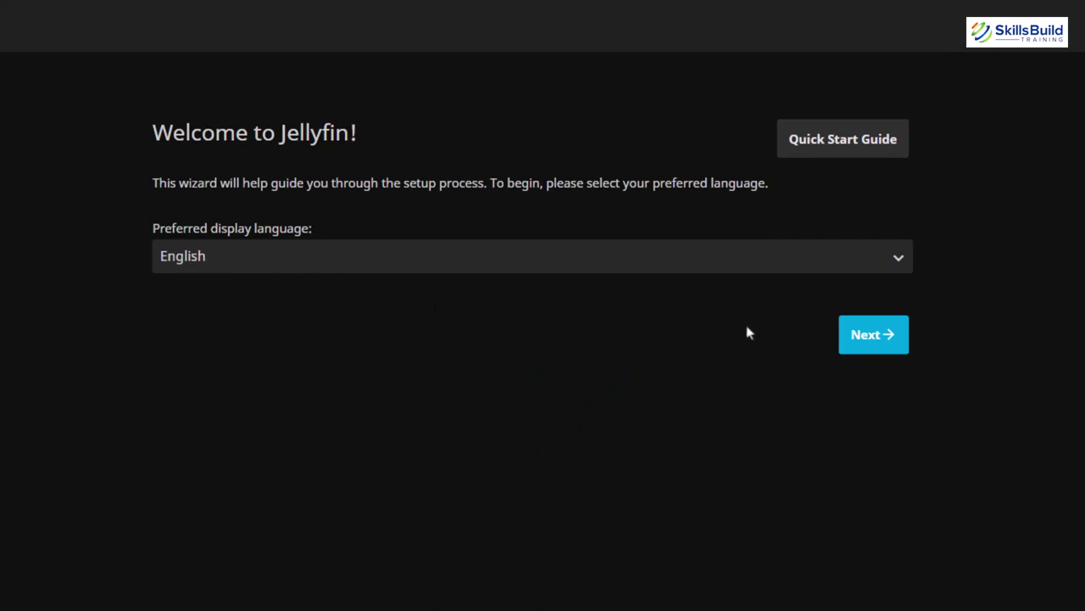
{"action": "left_click", "coordinate": [79, 10]}
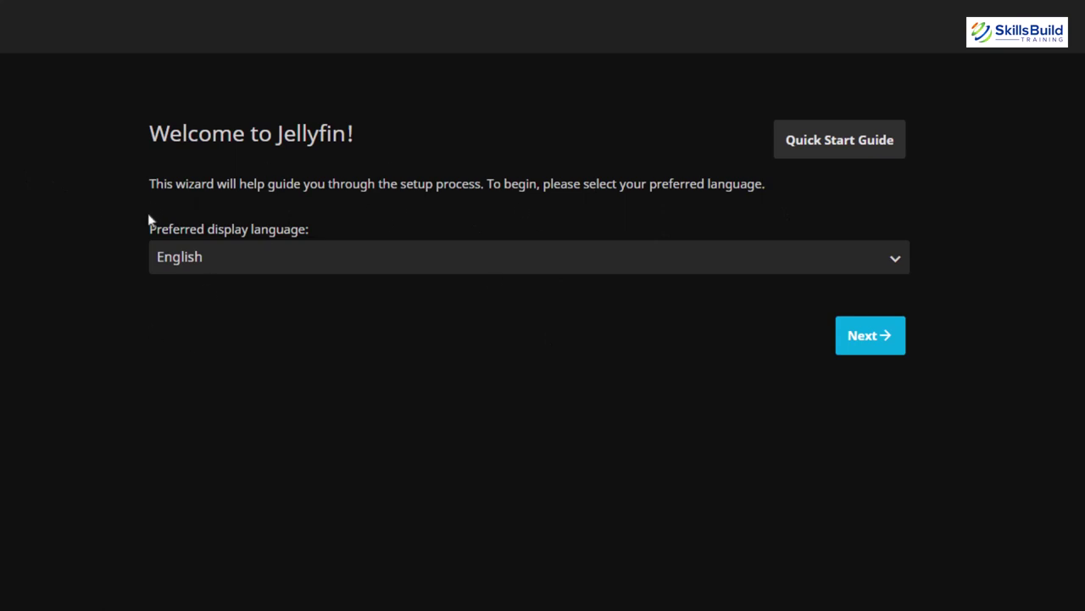
{"action": "left_click", "coordinate": [890, 350]}
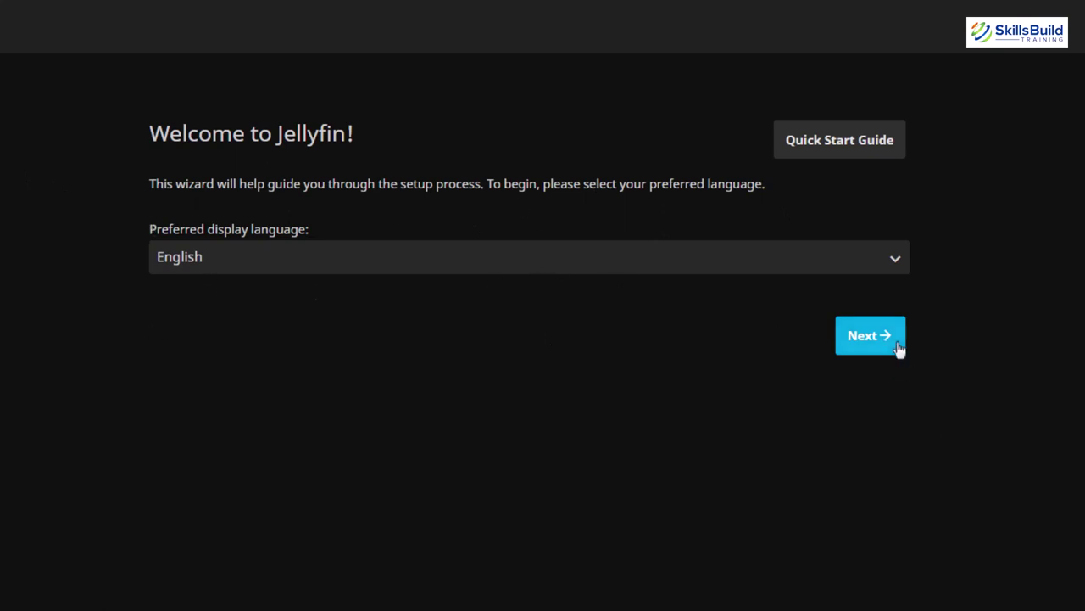
- Create the admin account, replacing the suggested username and entering the password twice
{"action": "left_click", "coordinate": [284, 257]}
{"action": "key", "text": "ctrl+a"}
{"action": "key", "text": "Tab"}
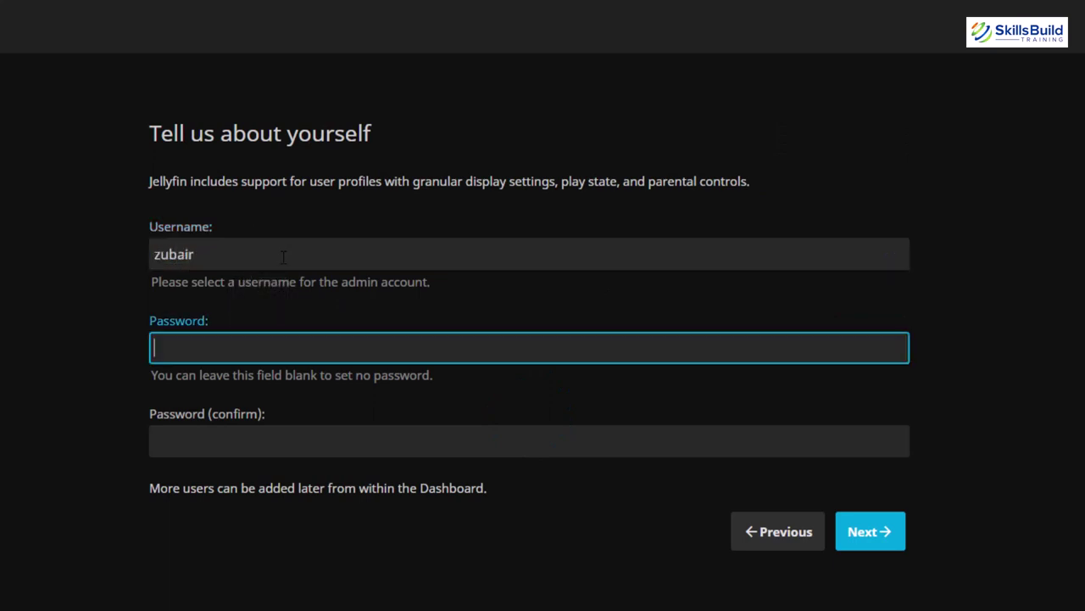
{"action": "key", "text": "Tab"}
{"action": "key", "text": "Return"}
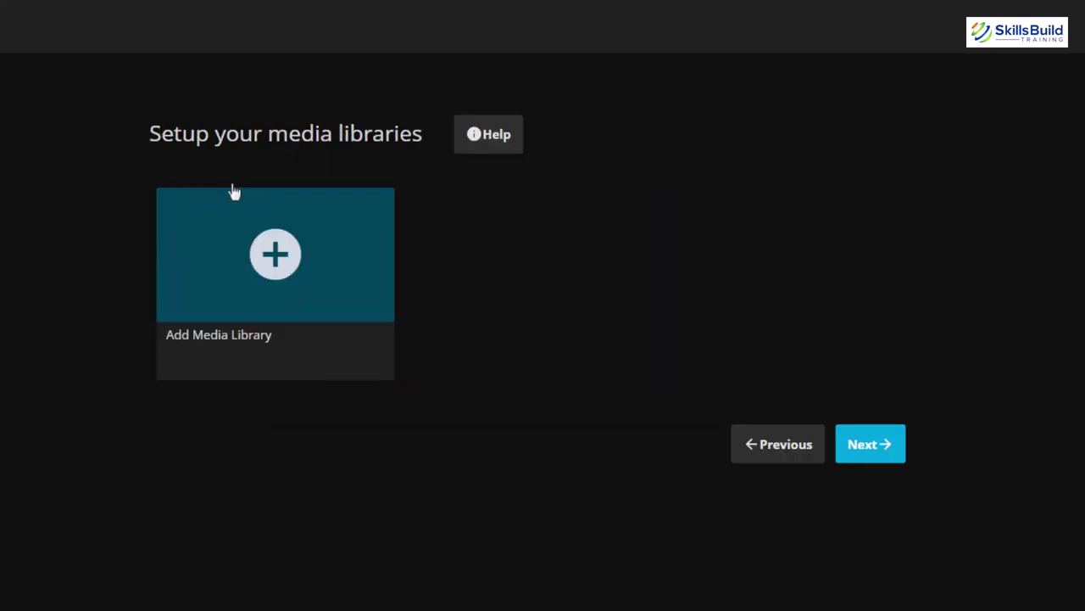
- Start a new media library with Movies as its content type
{"action": "left_click", "coordinate": [270, 263]}
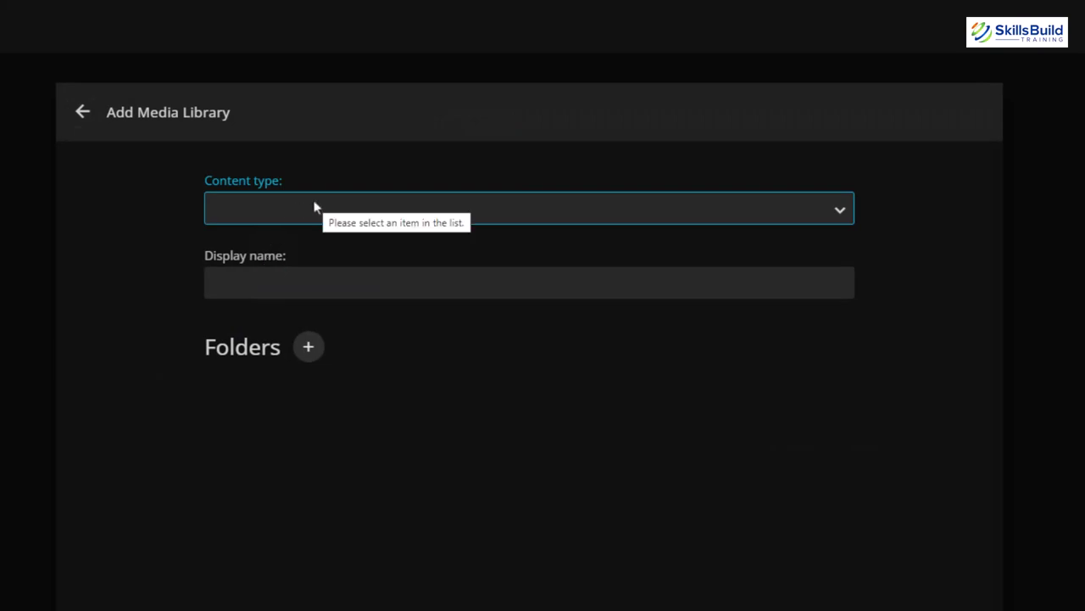
{"action": "left_click", "coordinate": [830, 218]}
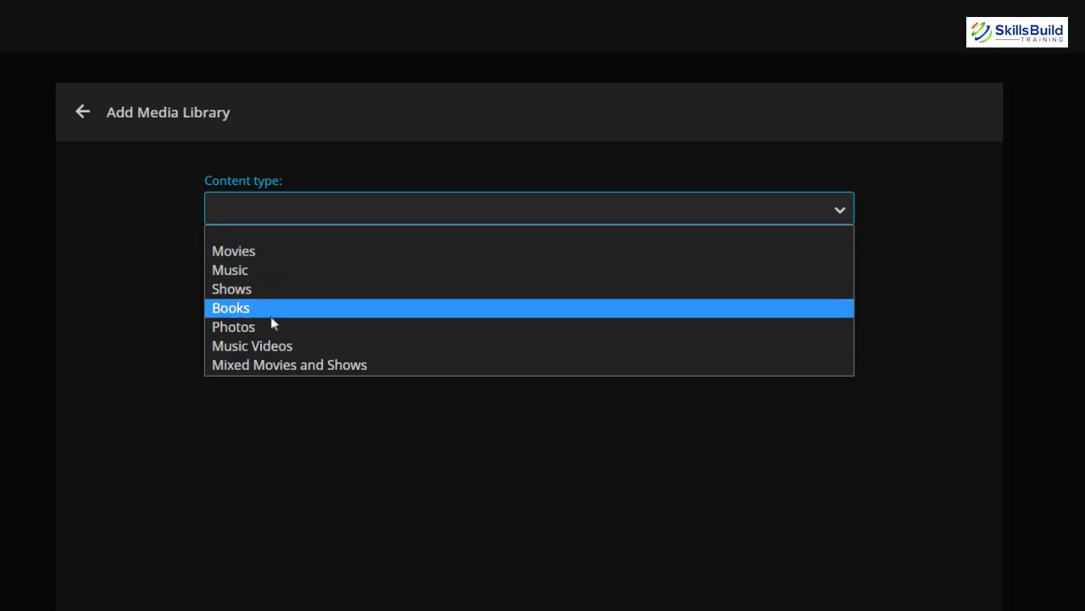
{"action": "left_click", "coordinate": [225, 253]}
{"action": "key", "text": "Tab"}
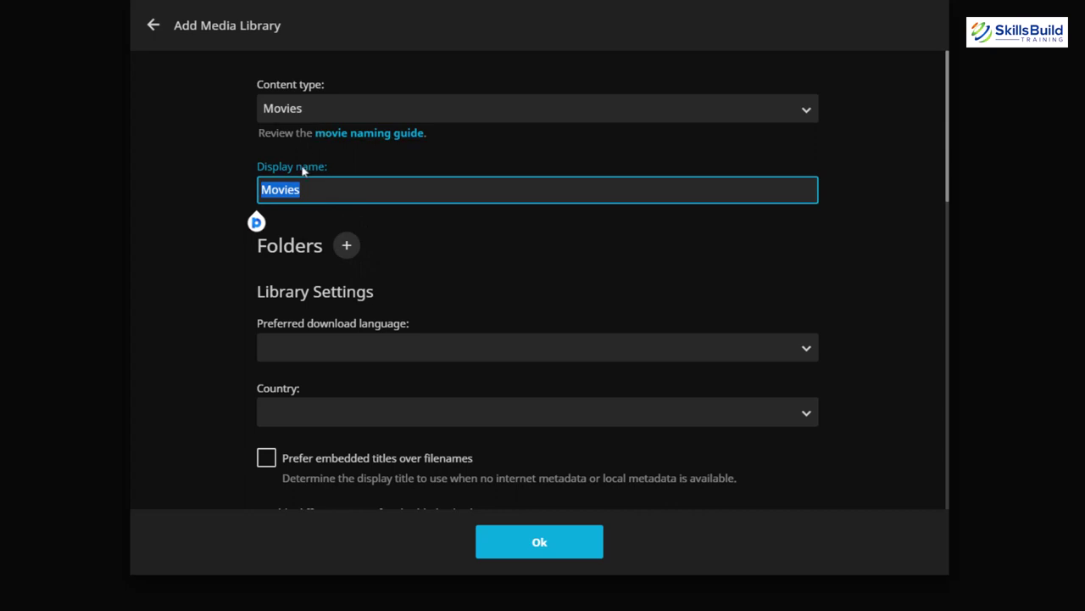
- Add /volume1/music as the Movies library's folder
{"action": "left_click", "coordinate": [346, 246]}
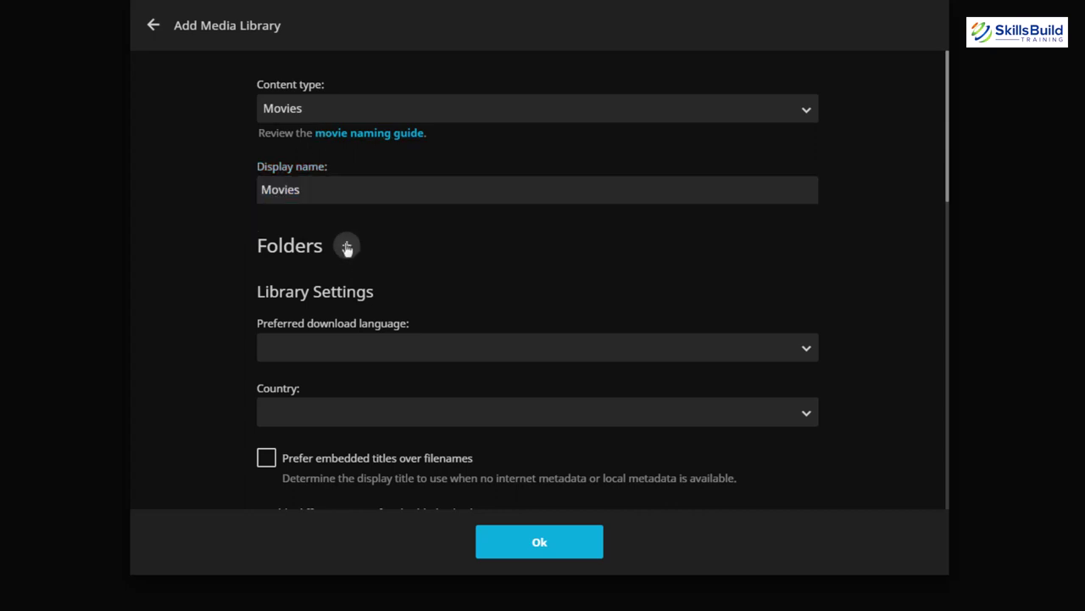
{"action": "left_click", "coordinate": [346, 247]}
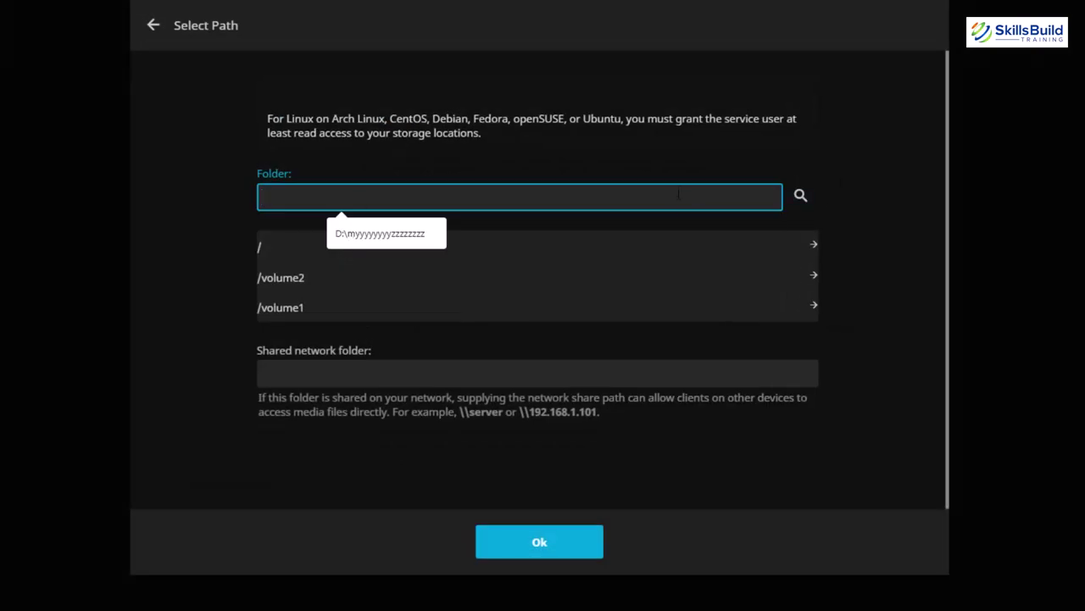
{"action": "left_click", "coordinate": [303, 311]}
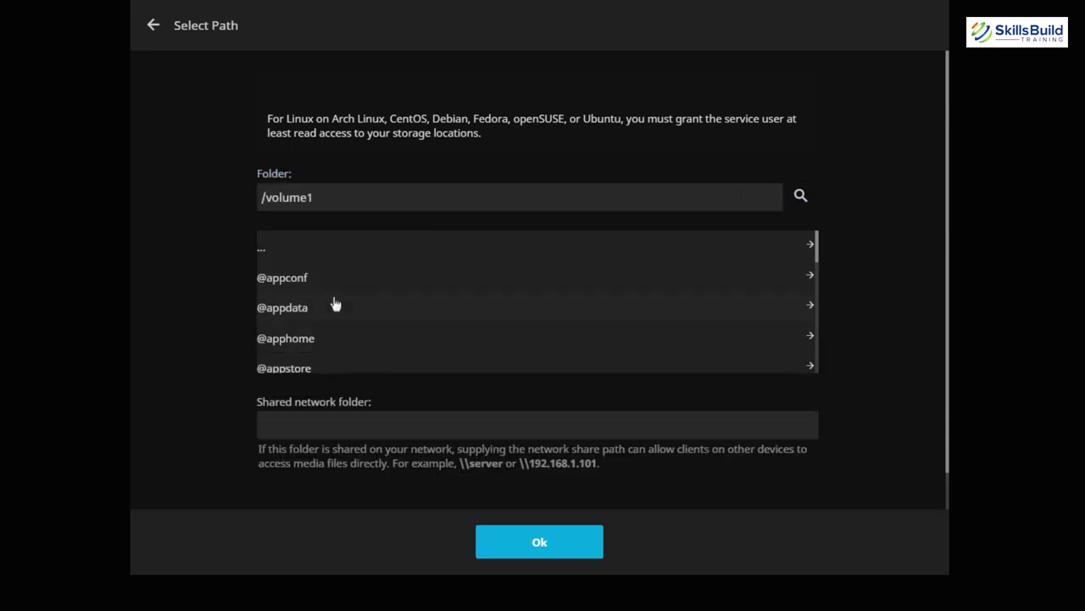
{"action": "scroll", "coordinate": [334, 303], "scroll_direction": "down", "scroll_amount": 5}
{"action": "scroll", "coordinate": [294, 331], "scroll_direction": "down", "scroll_amount": 3}
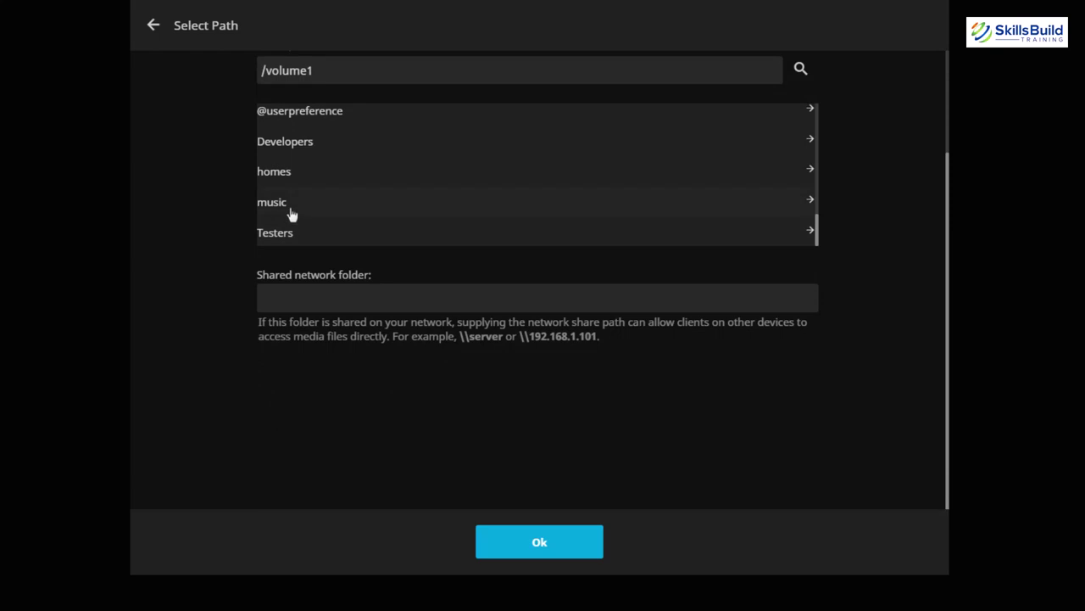
{"action": "left_click", "coordinate": [289, 204]}
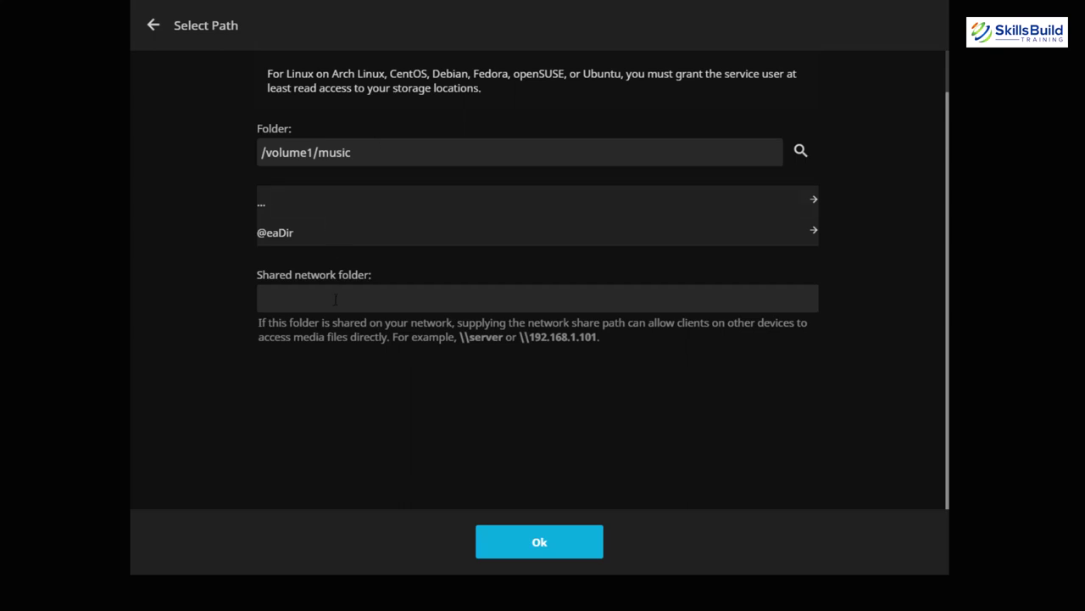
{"action": "key", "text": "Return"}
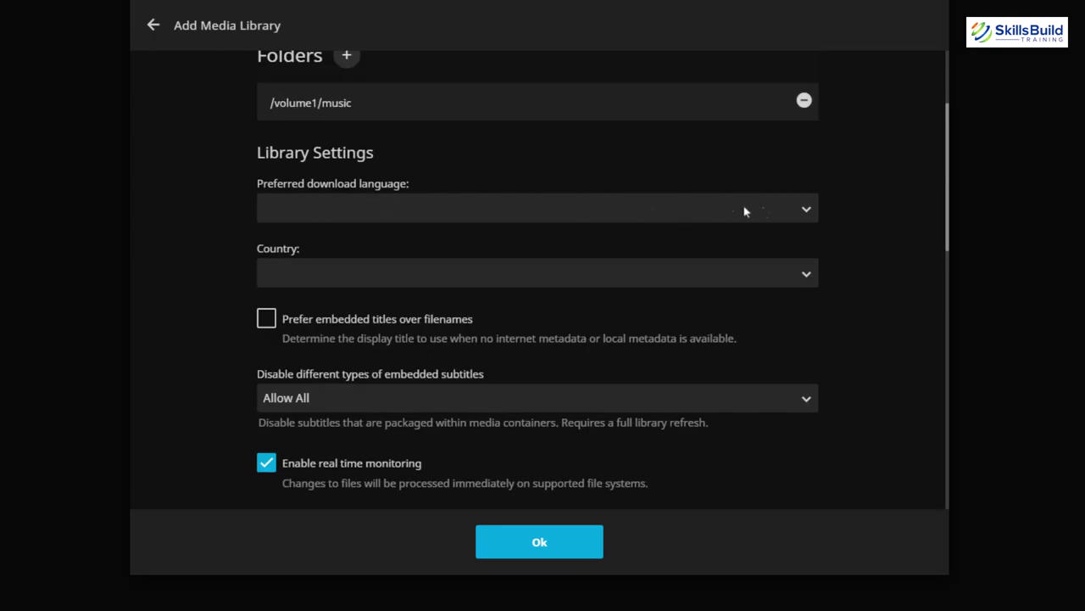
- Review the remaining options, leaving download language unset, and create the Movies library
{"action": "left_click", "coordinate": [810, 213]}
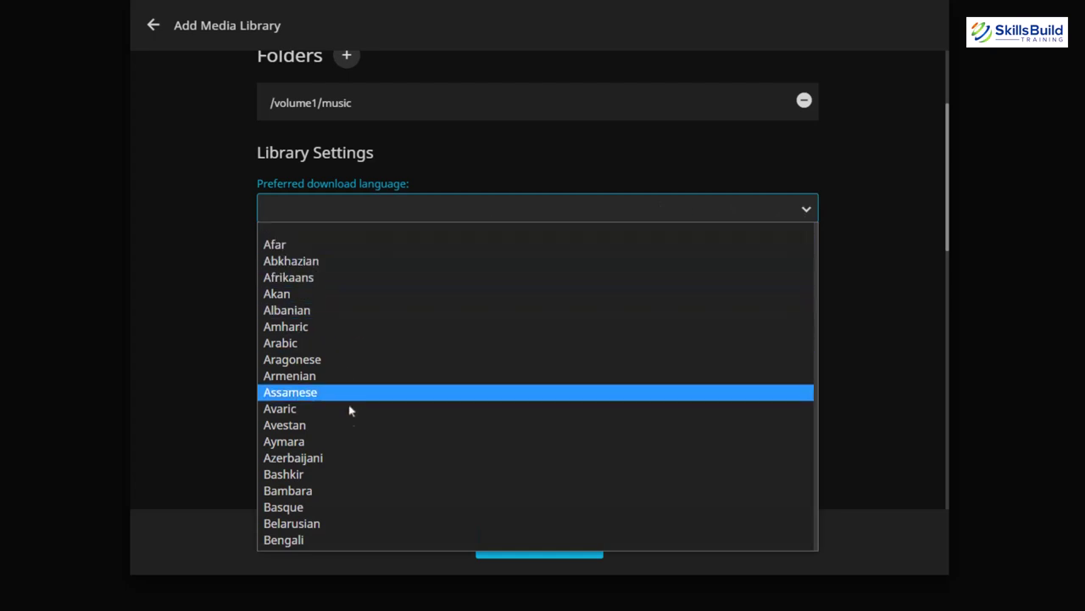
{"action": "left_click", "coordinate": [212, 286]}
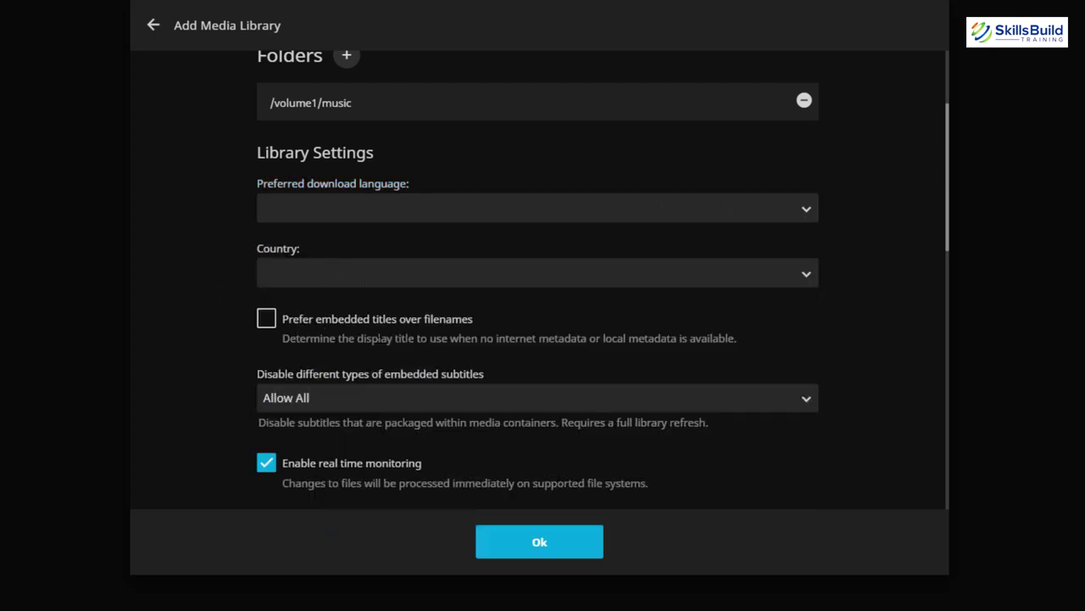
{"action": "scroll", "coordinate": [209, 323], "scroll_direction": "down", "scroll_amount": 5}
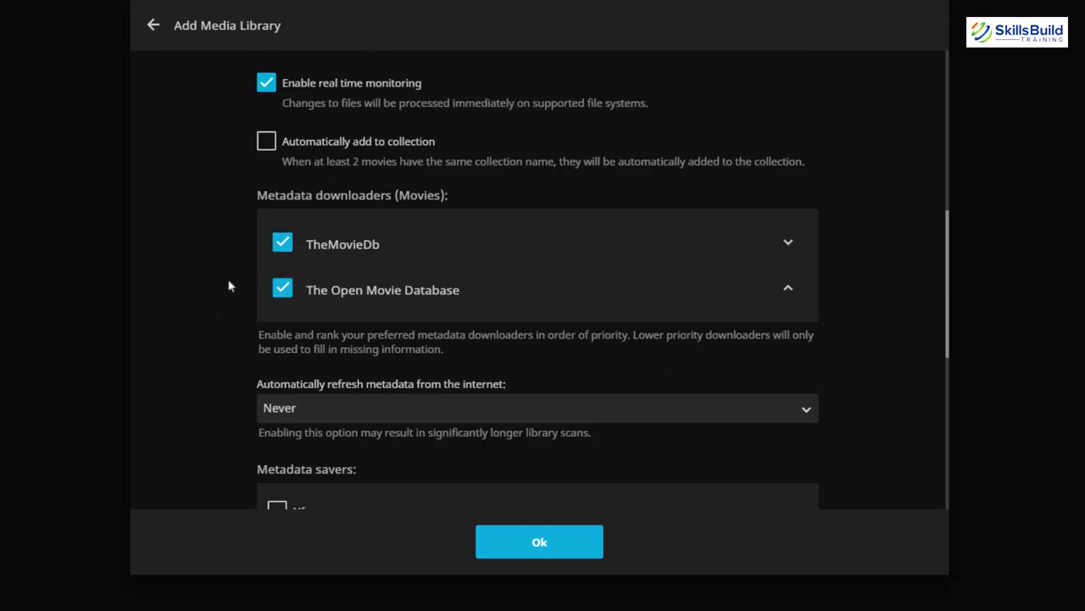
{"action": "scroll", "coordinate": [229, 174], "scroll_direction": "up", "scroll_amount": 5}
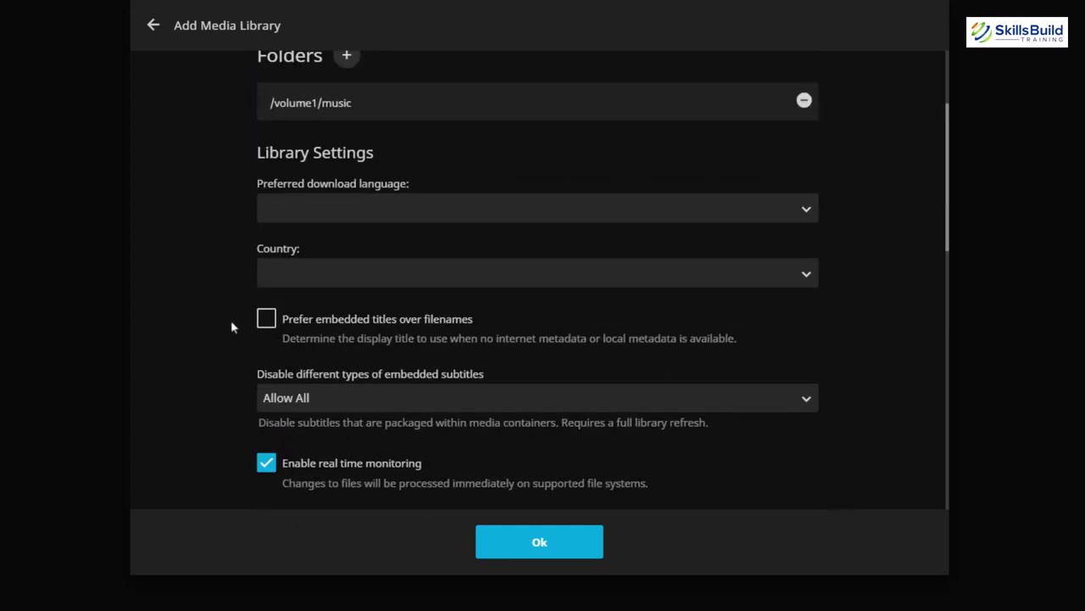
{"action": "scroll", "coordinate": [205, 327], "scroll_direction": "down", "scroll_amount": 5}
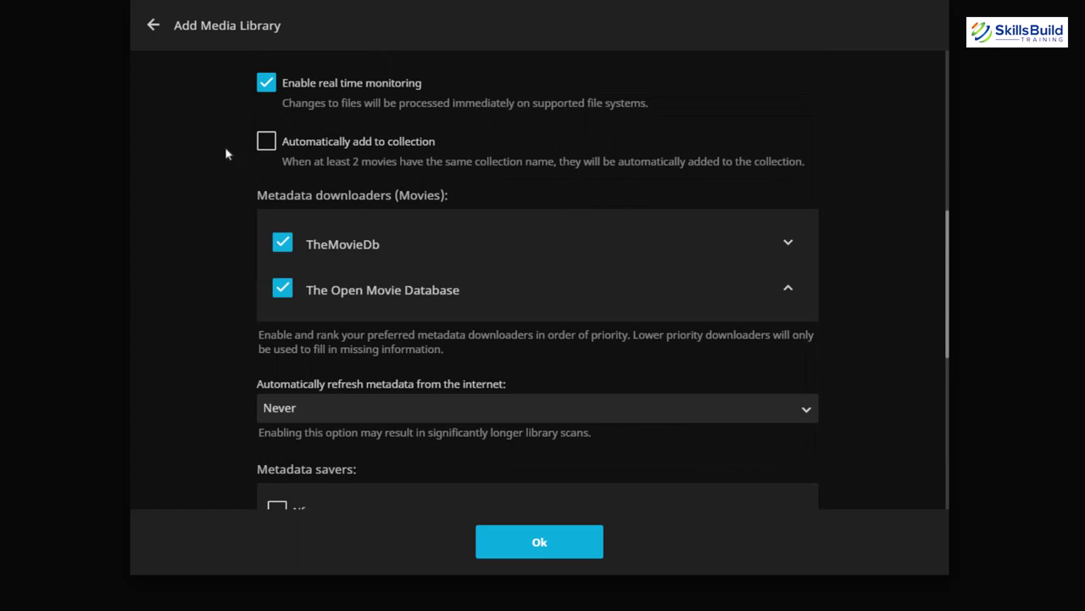
{"action": "scroll", "coordinate": [284, 280], "scroll_direction": "down", "scroll_amount": 5}
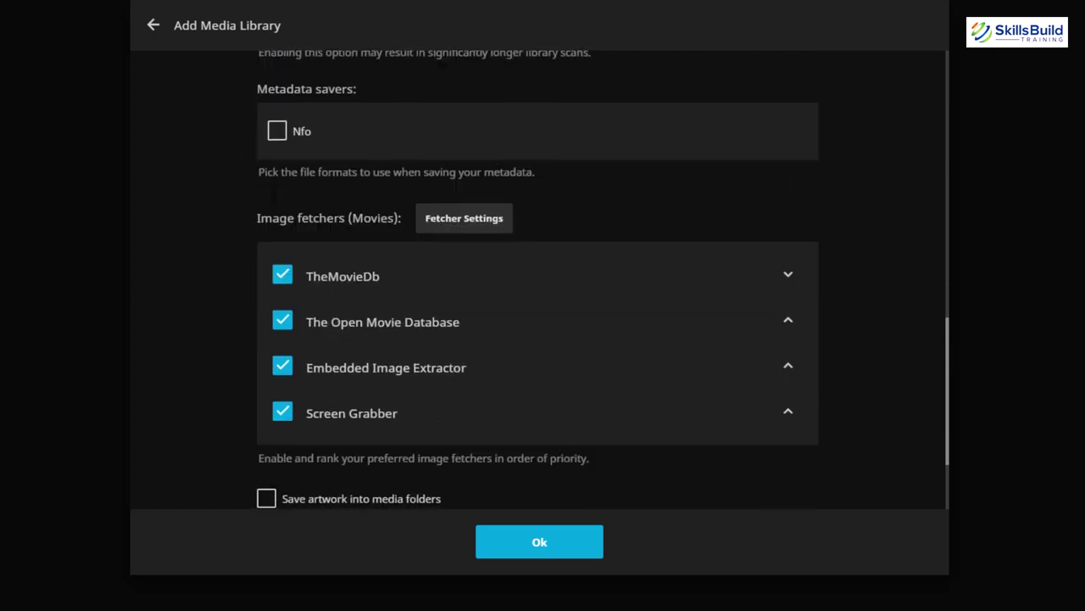
{"action": "left_click", "coordinate": [549, 541]}
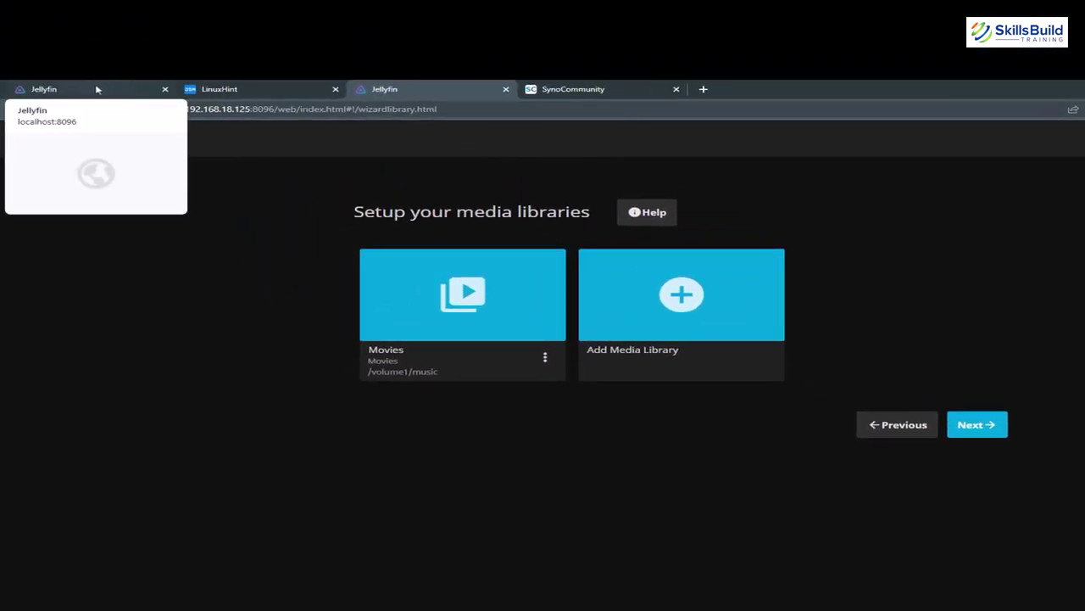
- Sign in to the local Jellyfin server with the account's user name and password
{"action": "left_click", "coordinate": [96, 88]}
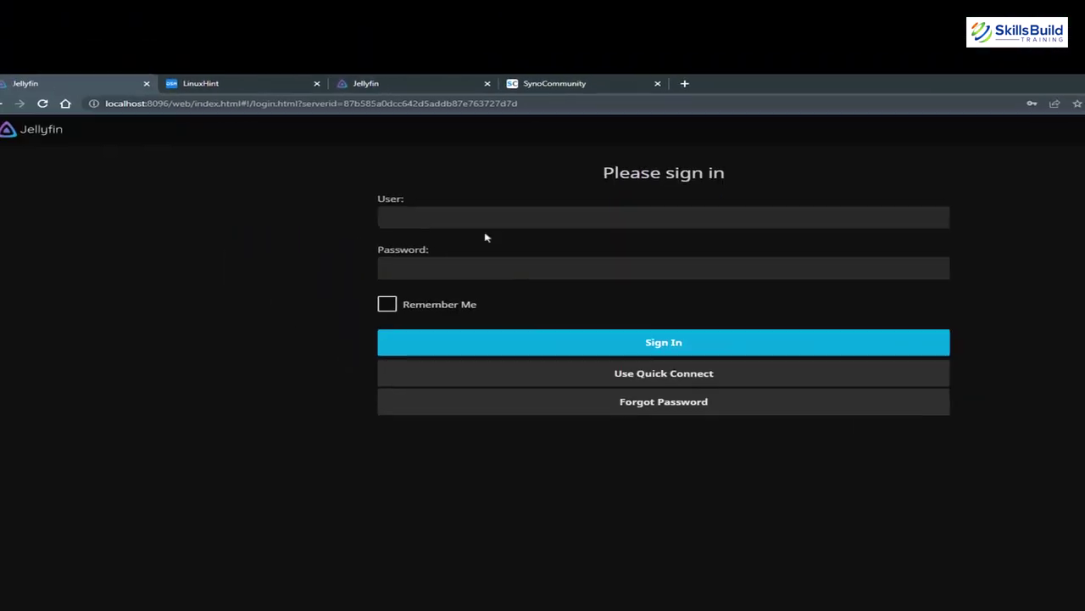
{"action": "left_click", "coordinate": [485, 226]}
{"action": "type", "text": "zubair"}
{"action": "key", "text": "Tab"}
{"action": "type", "text": "••"}
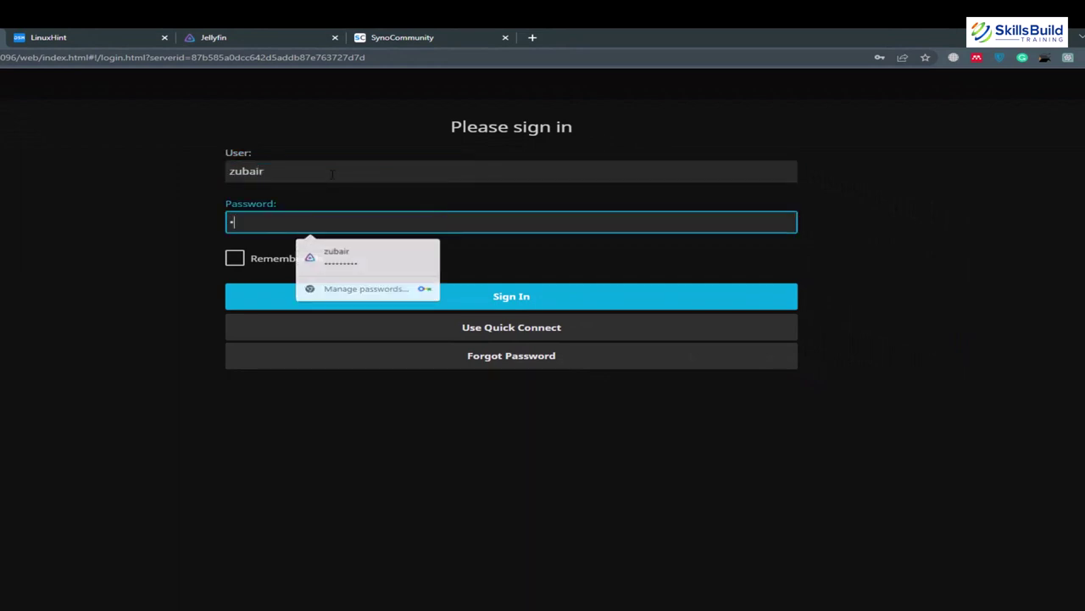
{"action": "type", "text": "••••••"}
{"action": "left_click", "coordinate": [407, 298]}
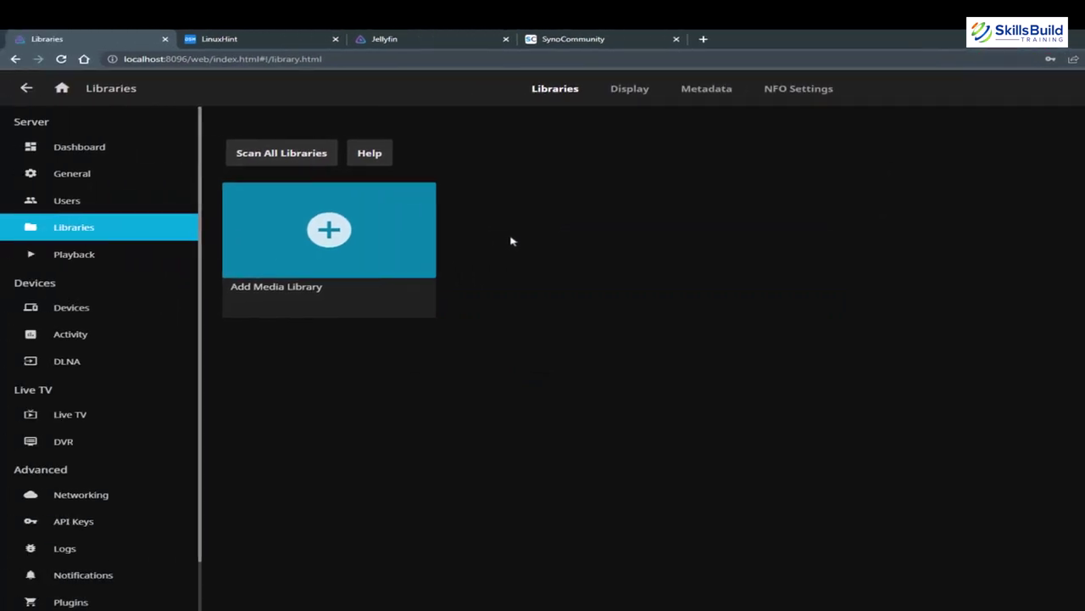
- Create a Shows library using the media folder D:\myyyyyyyyzzzzzzzz
{"action": "left_click", "coordinate": [329, 230]}
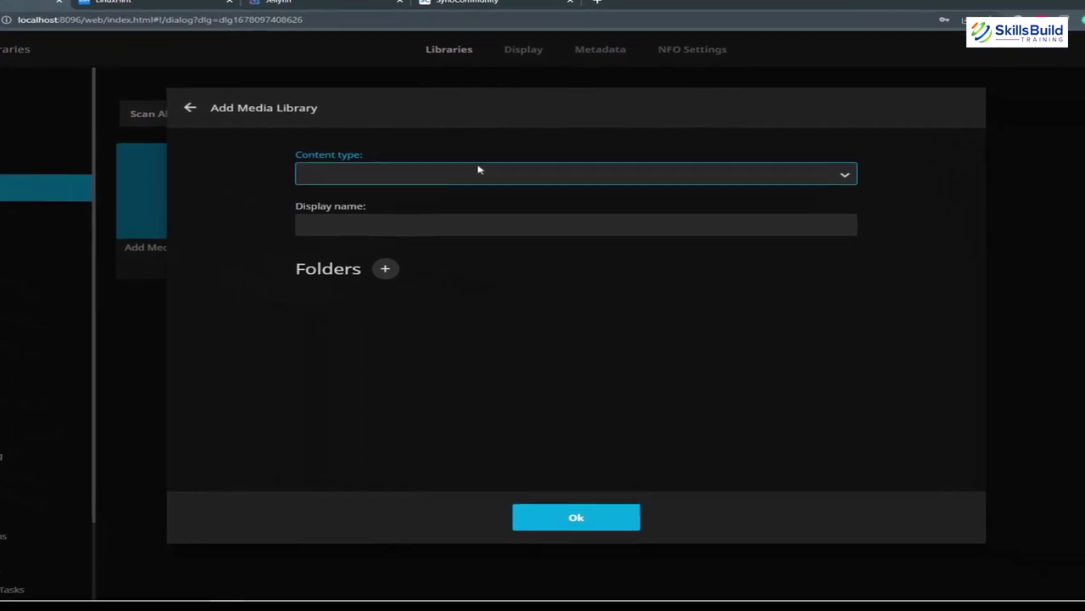
{"action": "left_click", "coordinate": [824, 179]}
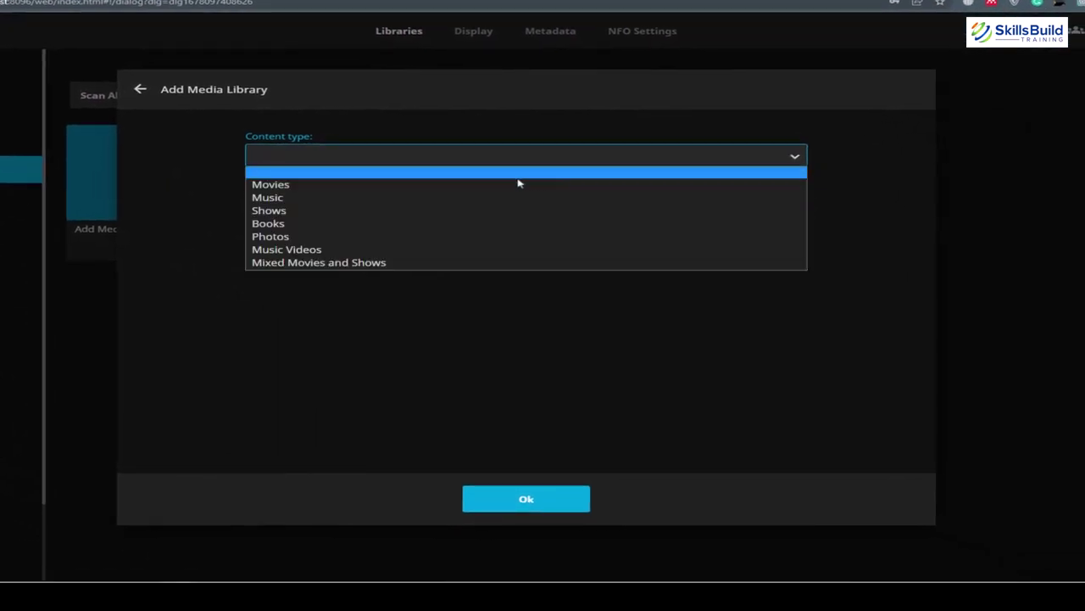
{"action": "left_click", "coordinate": [336, 211]}
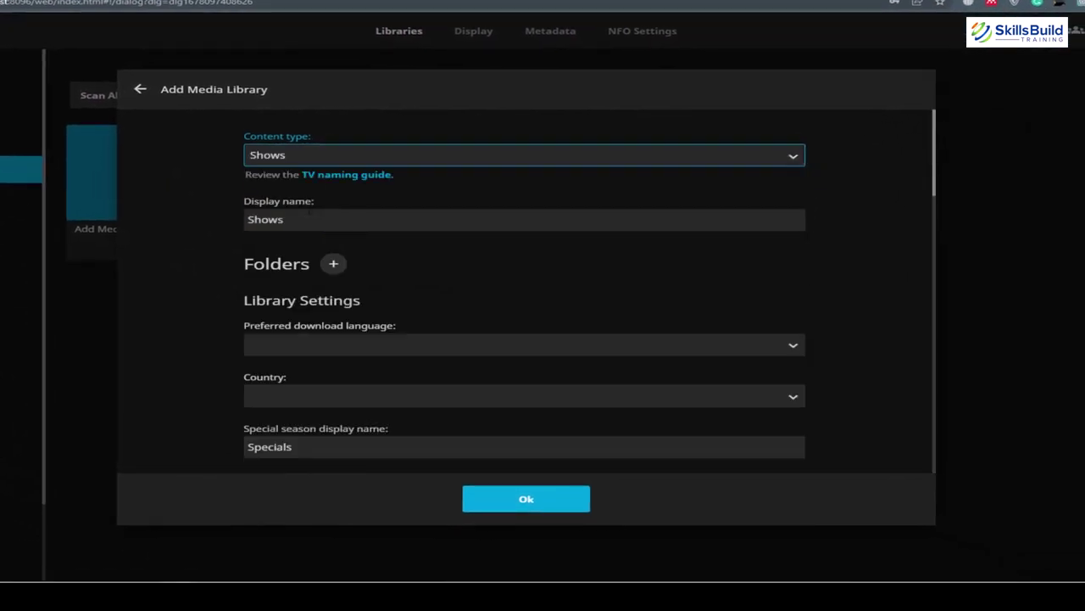
{"action": "left_click", "coordinate": [333, 264]}
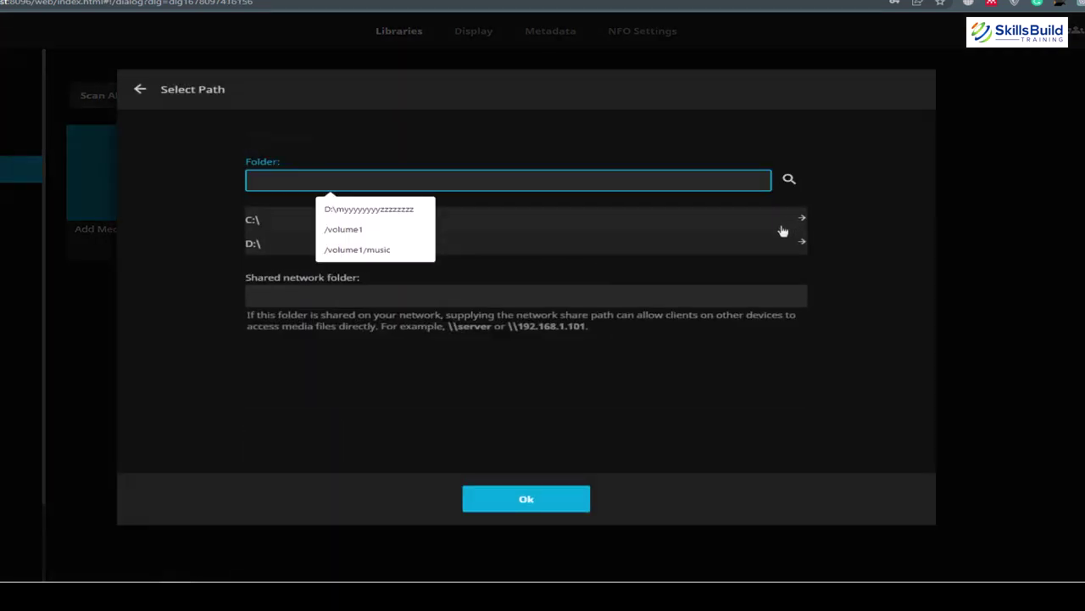
{"action": "left_click", "coordinate": [794, 244]}
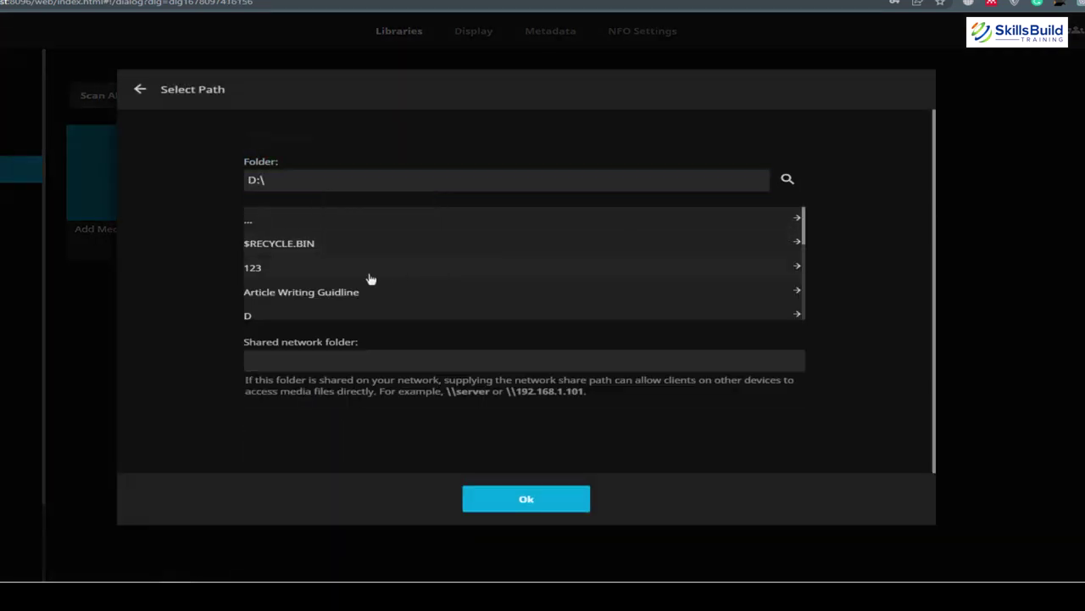
{"action": "scroll", "coordinate": [370, 279], "scroll_direction": "down", "scroll_amount": 3}
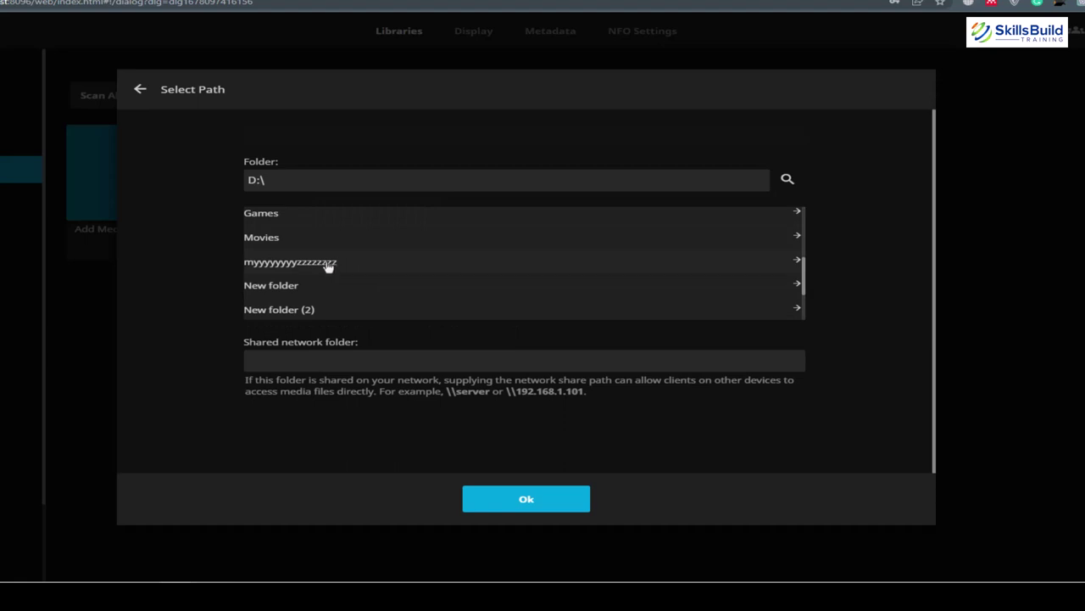
{"action": "left_click", "coordinate": [329, 263]}
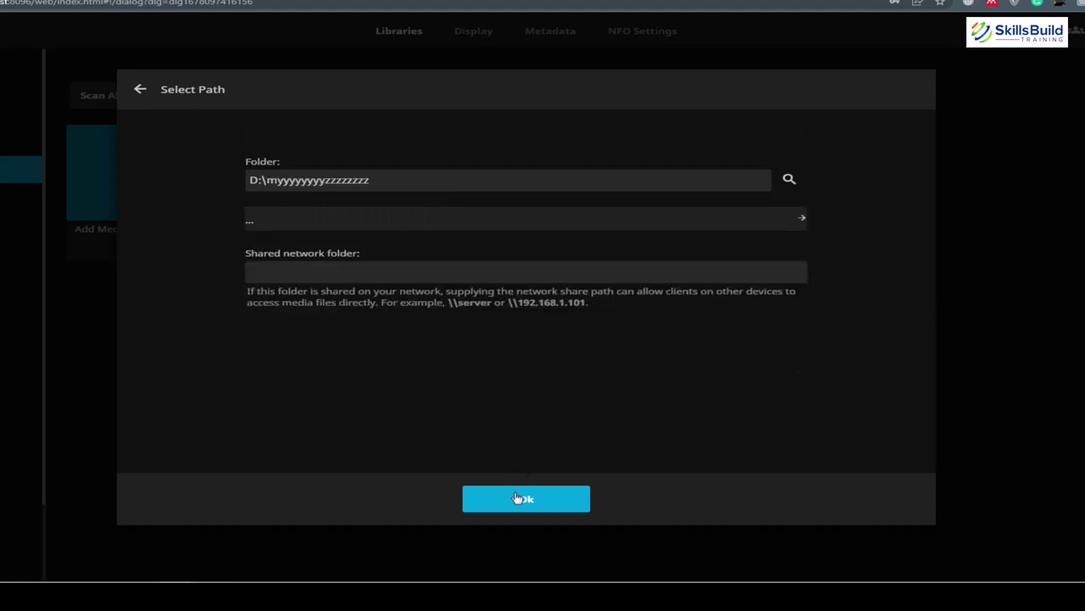
{"action": "left_click", "coordinate": [520, 500]}
{"action": "scroll", "coordinate": [373, 390], "scroll_direction": "down", "scroll_amount": 10}
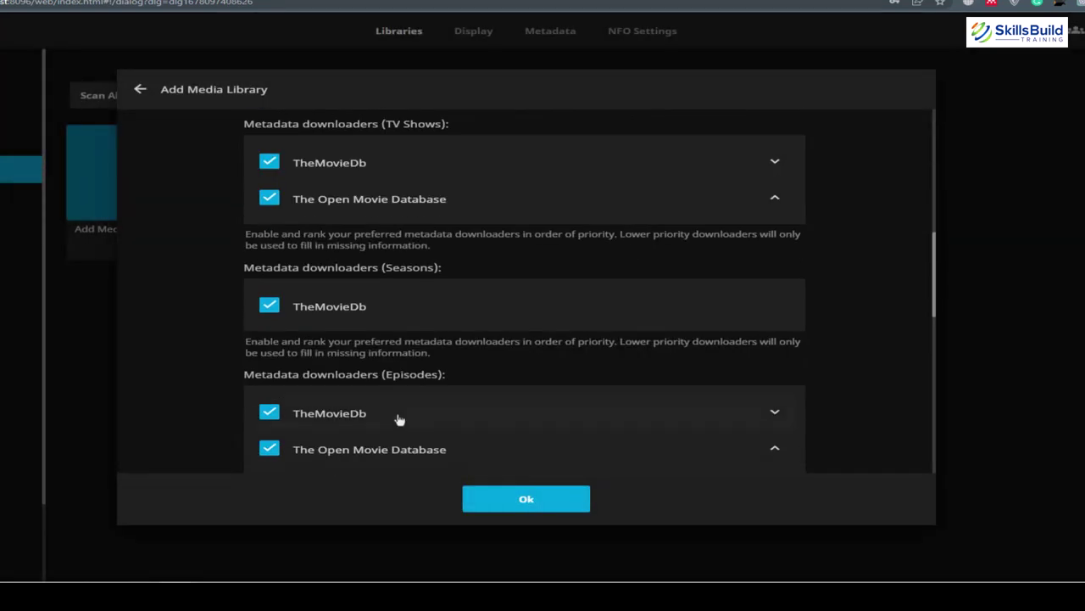
{"action": "scroll", "coordinate": [335, 267], "scroll_direction": "up", "scroll_amount": 3}
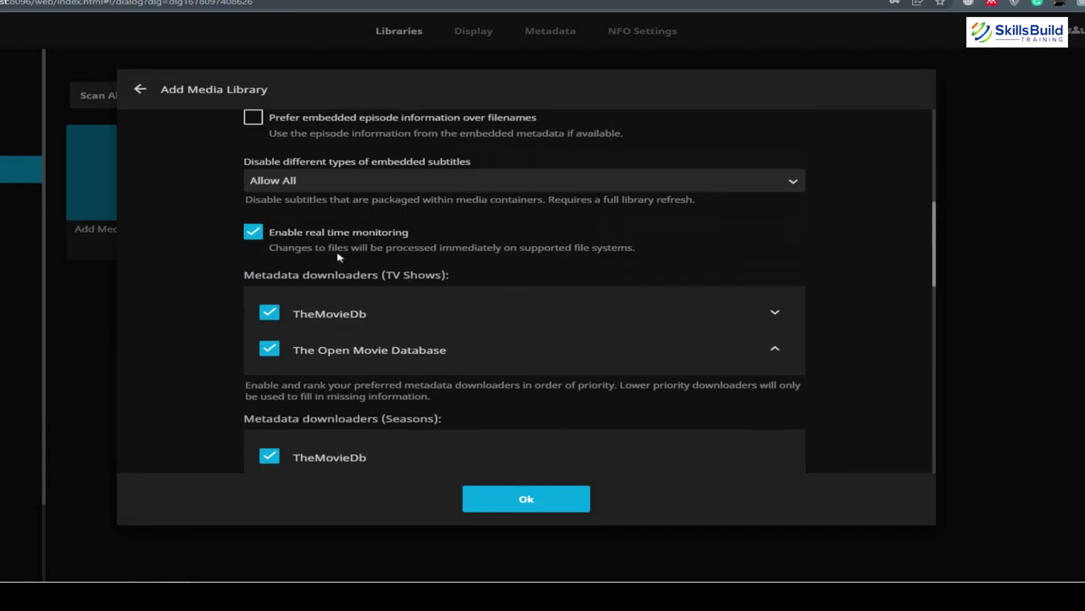
{"action": "left_click", "coordinate": [524, 507]}
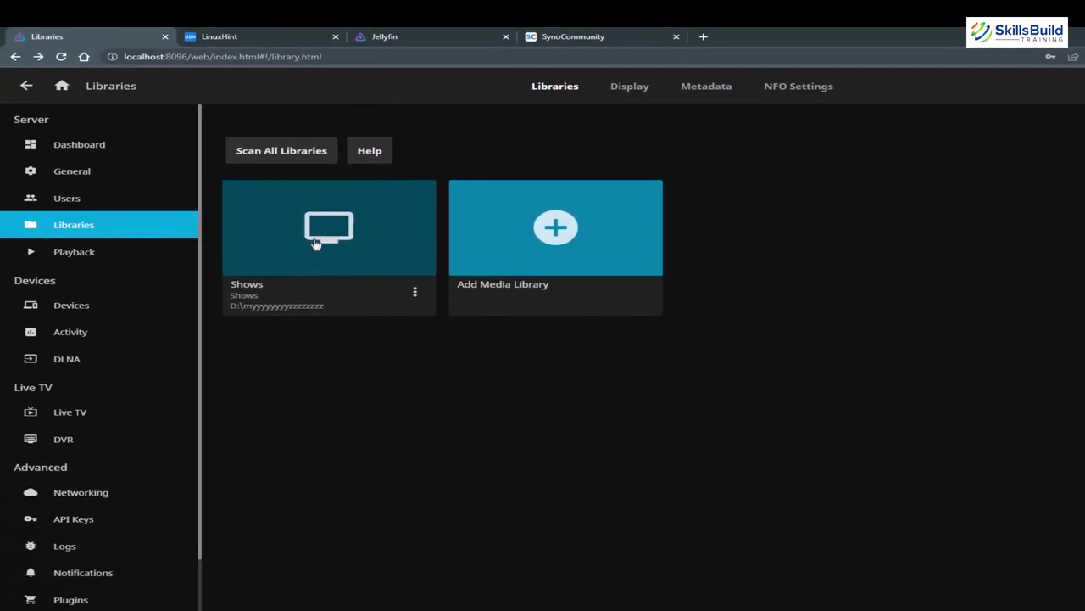
- Start a new Movies library and browse drive D: for its media folder
{"action": "left_click", "coordinate": [556, 273]}
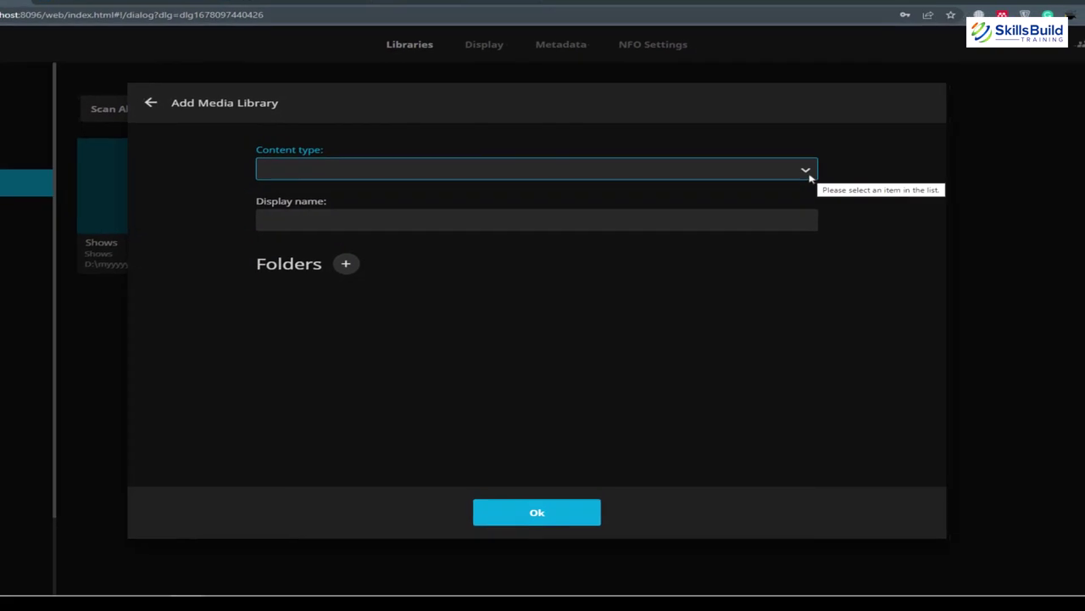
{"action": "left_click", "coordinate": [801, 168]}
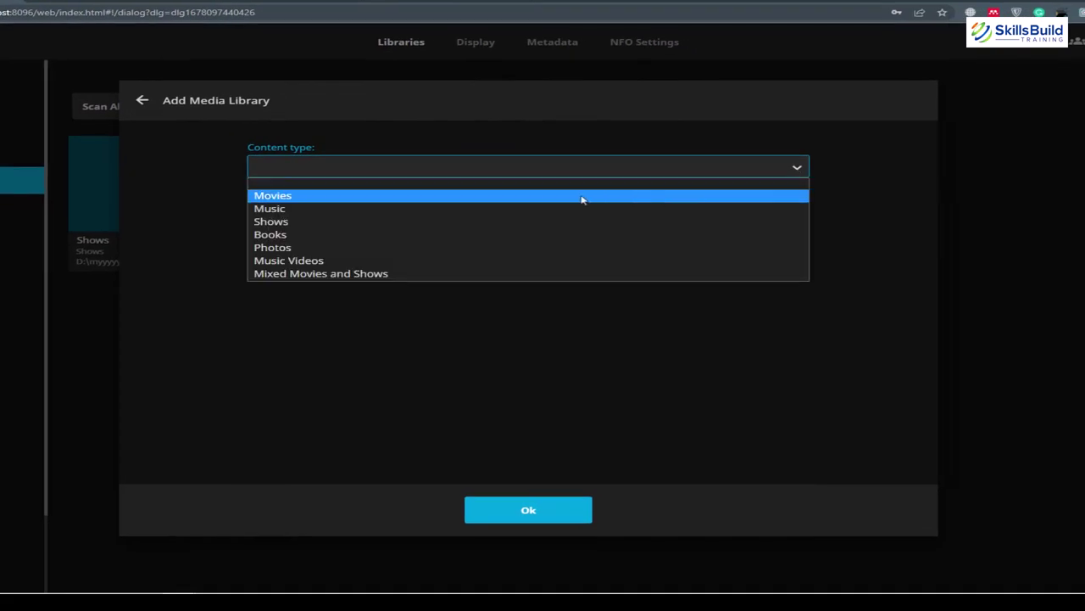
{"action": "left_click", "coordinate": [582, 198]}
{"action": "left_click", "coordinate": [336, 274]}
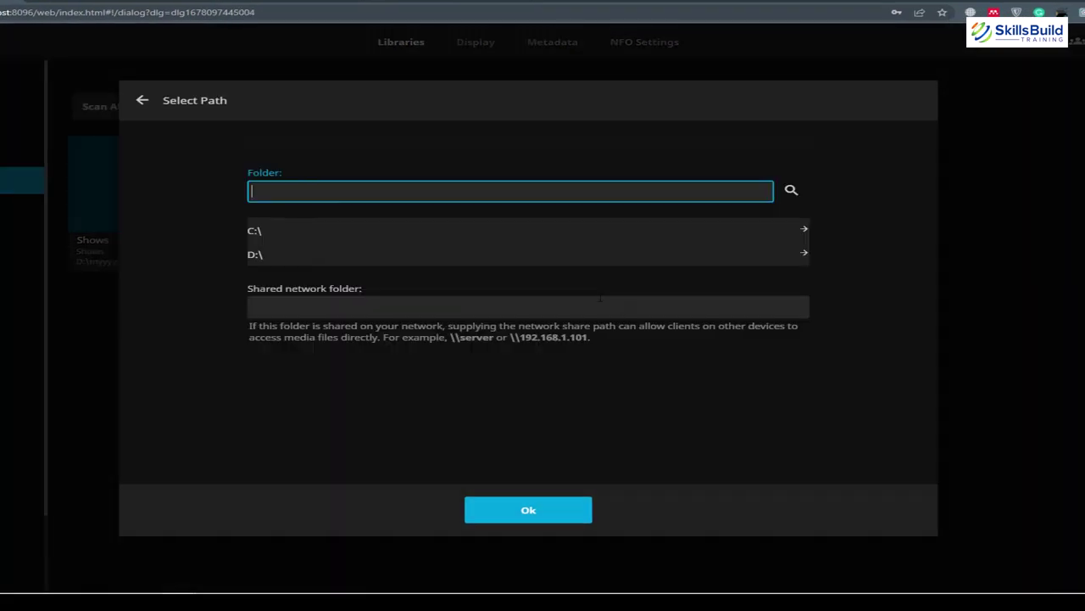
{"action": "left_click", "coordinate": [802, 254]}
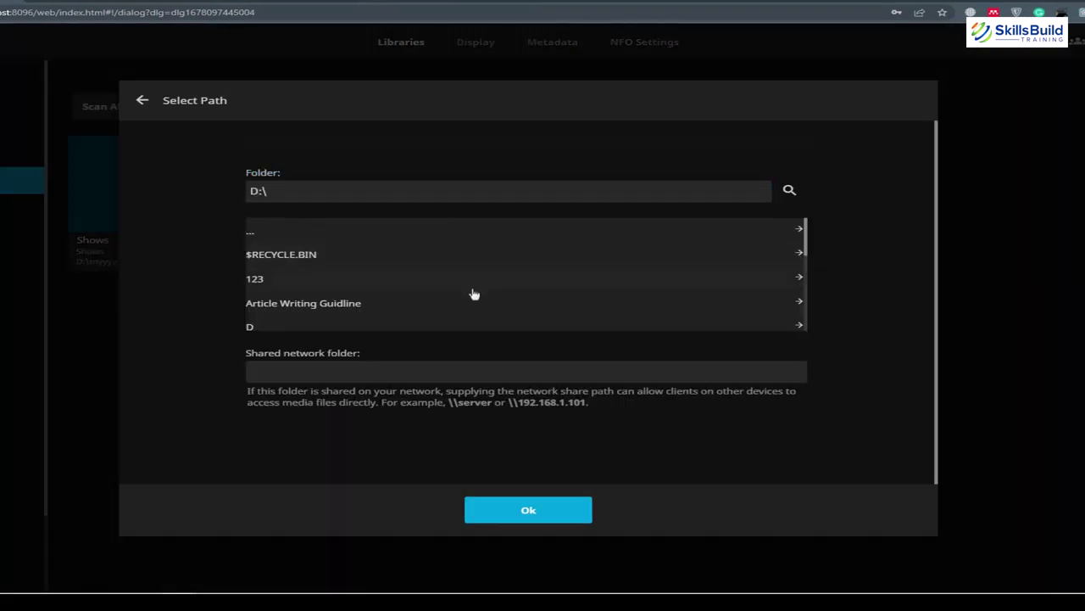
{"action": "scroll", "coordinate": [472, 293], "scroll_direction": "down", "scroll_amount": 3}
{"action": "scroll", "coordinate": [473, 293], "scroll_direction": "down", "scroll_amount": 3}
{"action": "scroll", "coordinate": [449, 286], "scroll_direction": "up", "scroll_amount": 6}
{"action": "scroll", "coordinate": [399, 294], "scroll_direction": "down", "scroll_amount": 6}
{"action": "scroll", "coordinate": [301, 259], "scroll_direction": "up", "scroll_amount": 5}
- Set D:\Movies as the folder, save the Movies library, and return home
{"action": "left_click", "coordinate": [271, 328]}
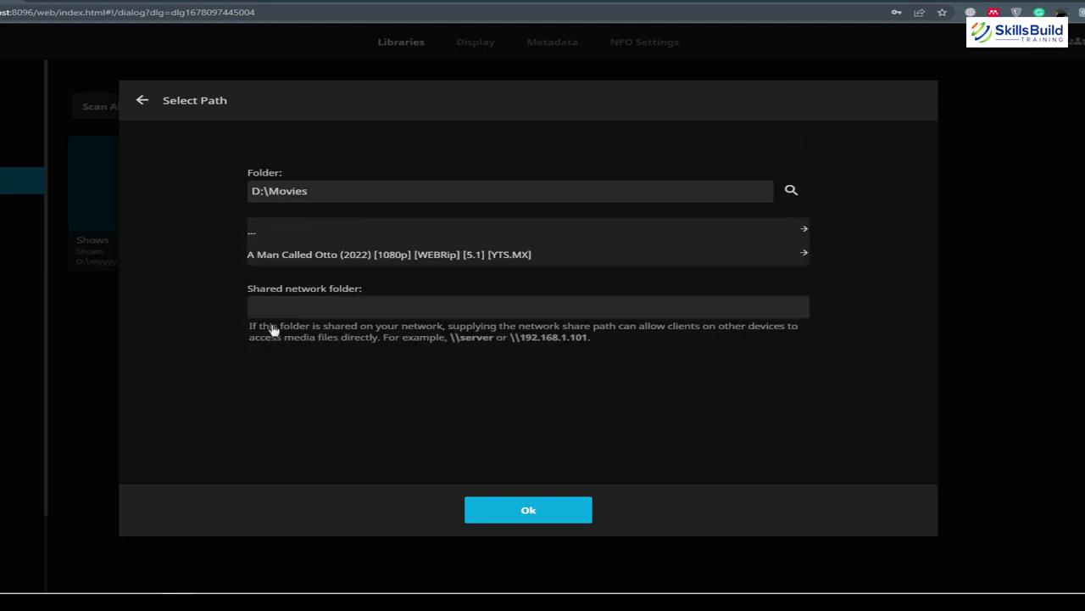
{"action": "left_click", "coordinate": [548, 513]}
{"action": "left_click", "coordinate": [548, 515]}
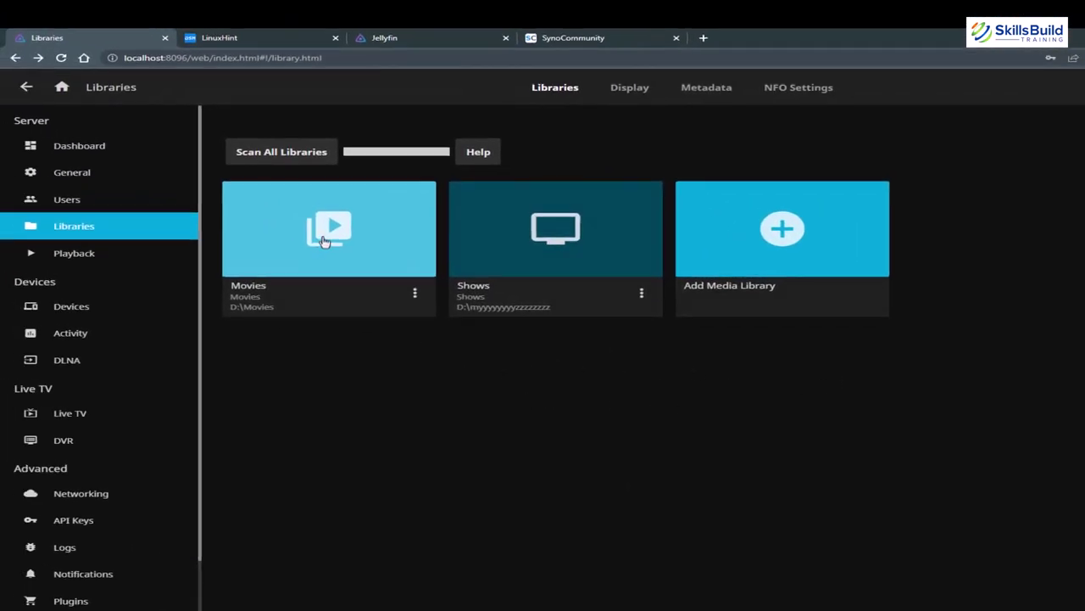
{"action": "left_click", "coordinate": [62, 86]}
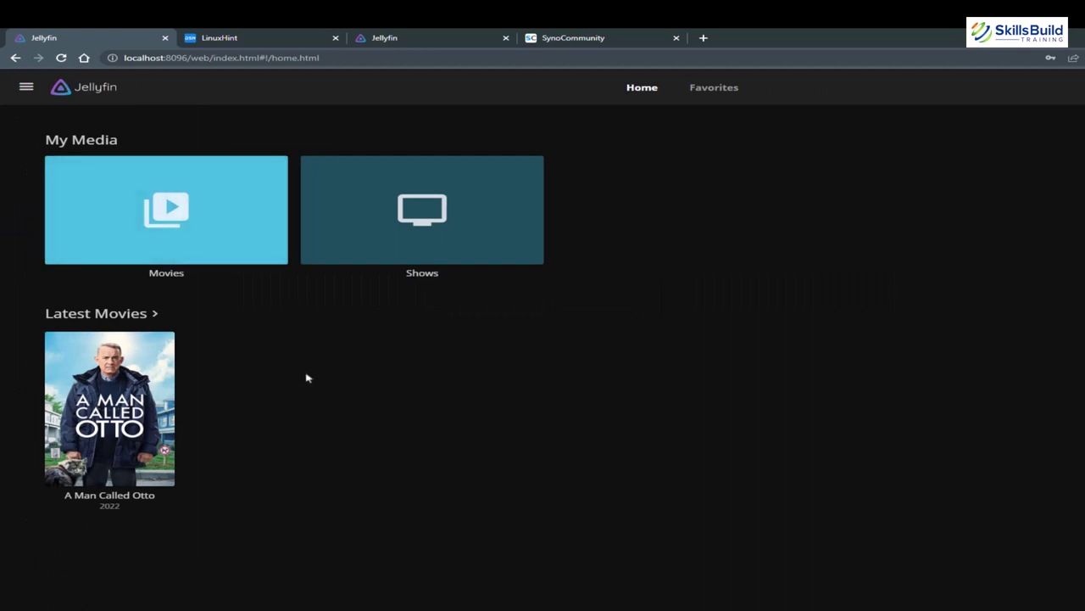
- Open the Movies library, then the Shows library, to check their contents
{"action": "left_click", "coordinate": [199, 235]}
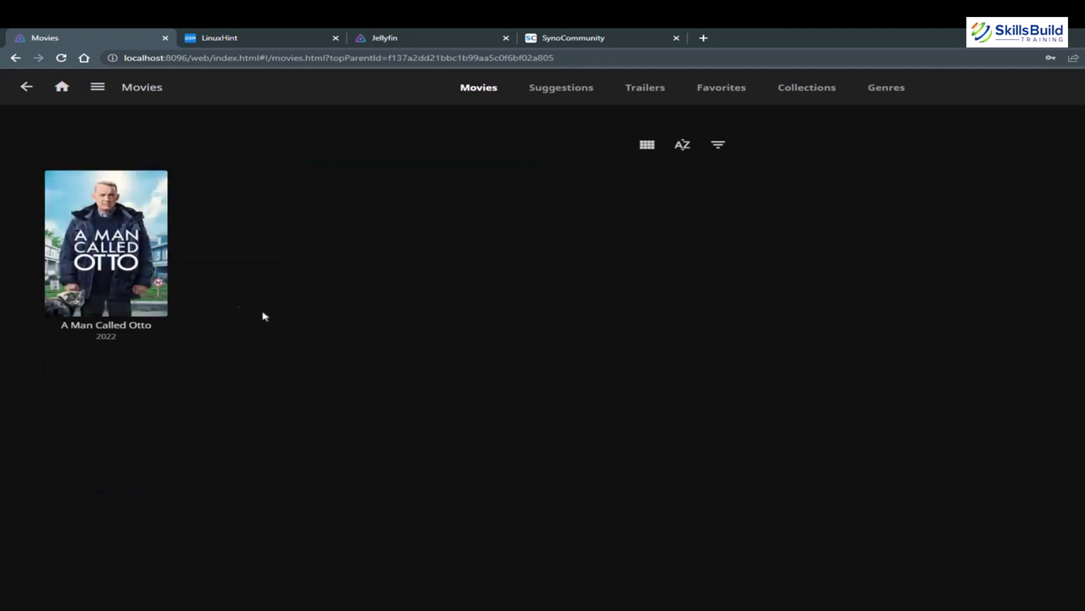
{"action": "left_click", "coordinate": [26, 86]}
{"action": "left_click", "coordinate": [437, 206]}
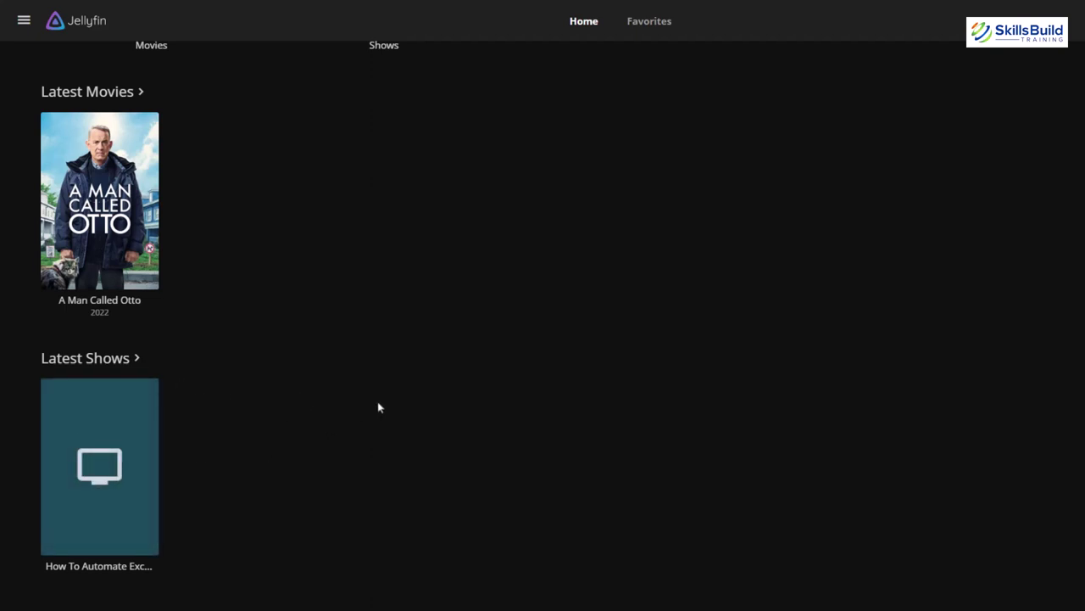
{"action": "scroll", "coordinate": [379, 408], "scroll_direction": "up", "scroll_amount": 2}
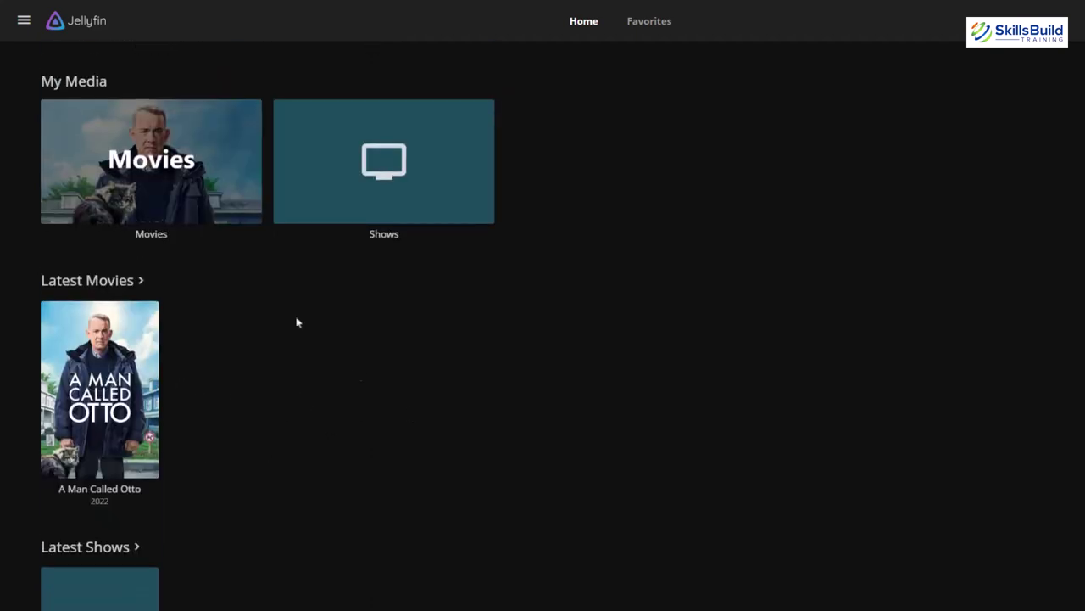